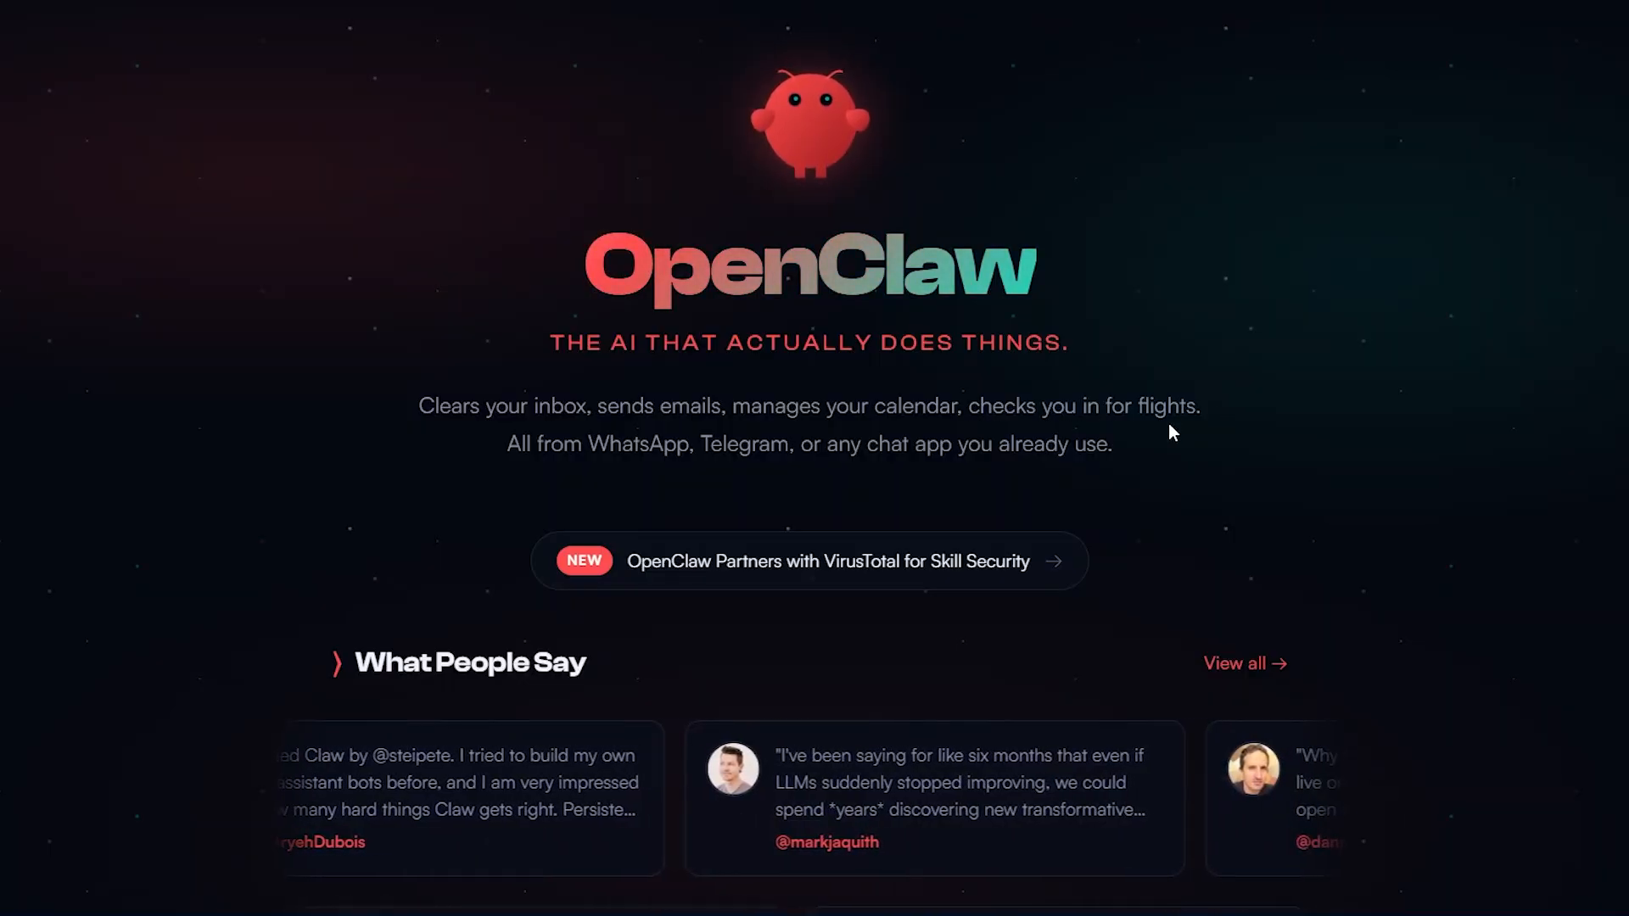
# Step: Look through the OpenClaw homepage, examining the Quick Start, What It Does and Works With Everything sections
pyautogui.scroll(-4, 1159, 389)
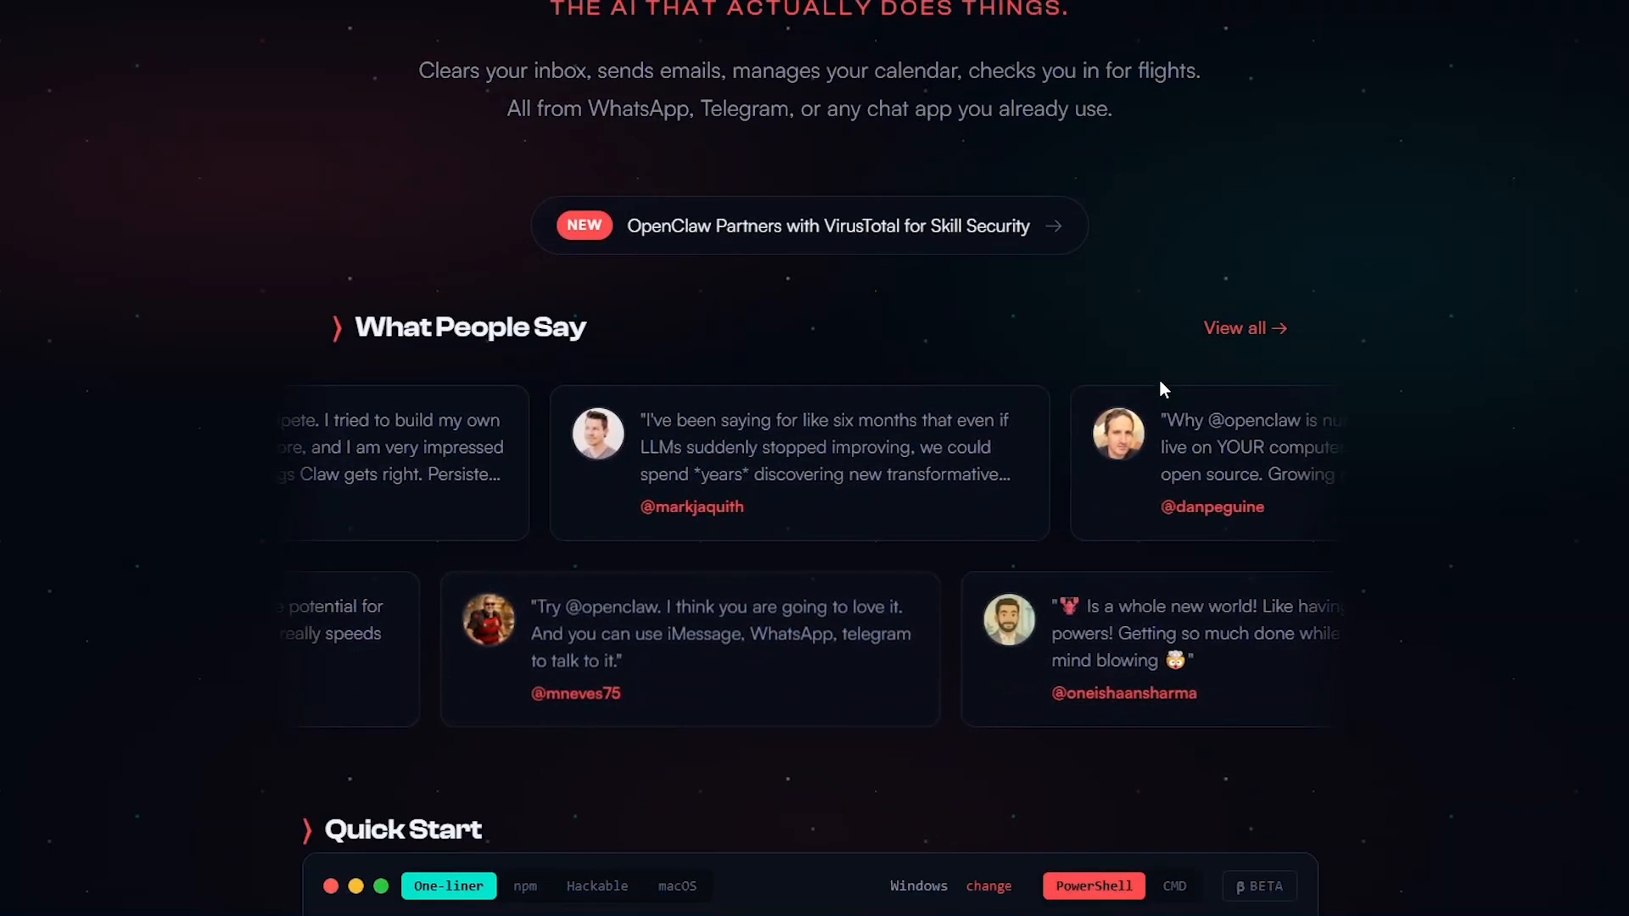
pyautogui.scroll(-2, 883, 813)
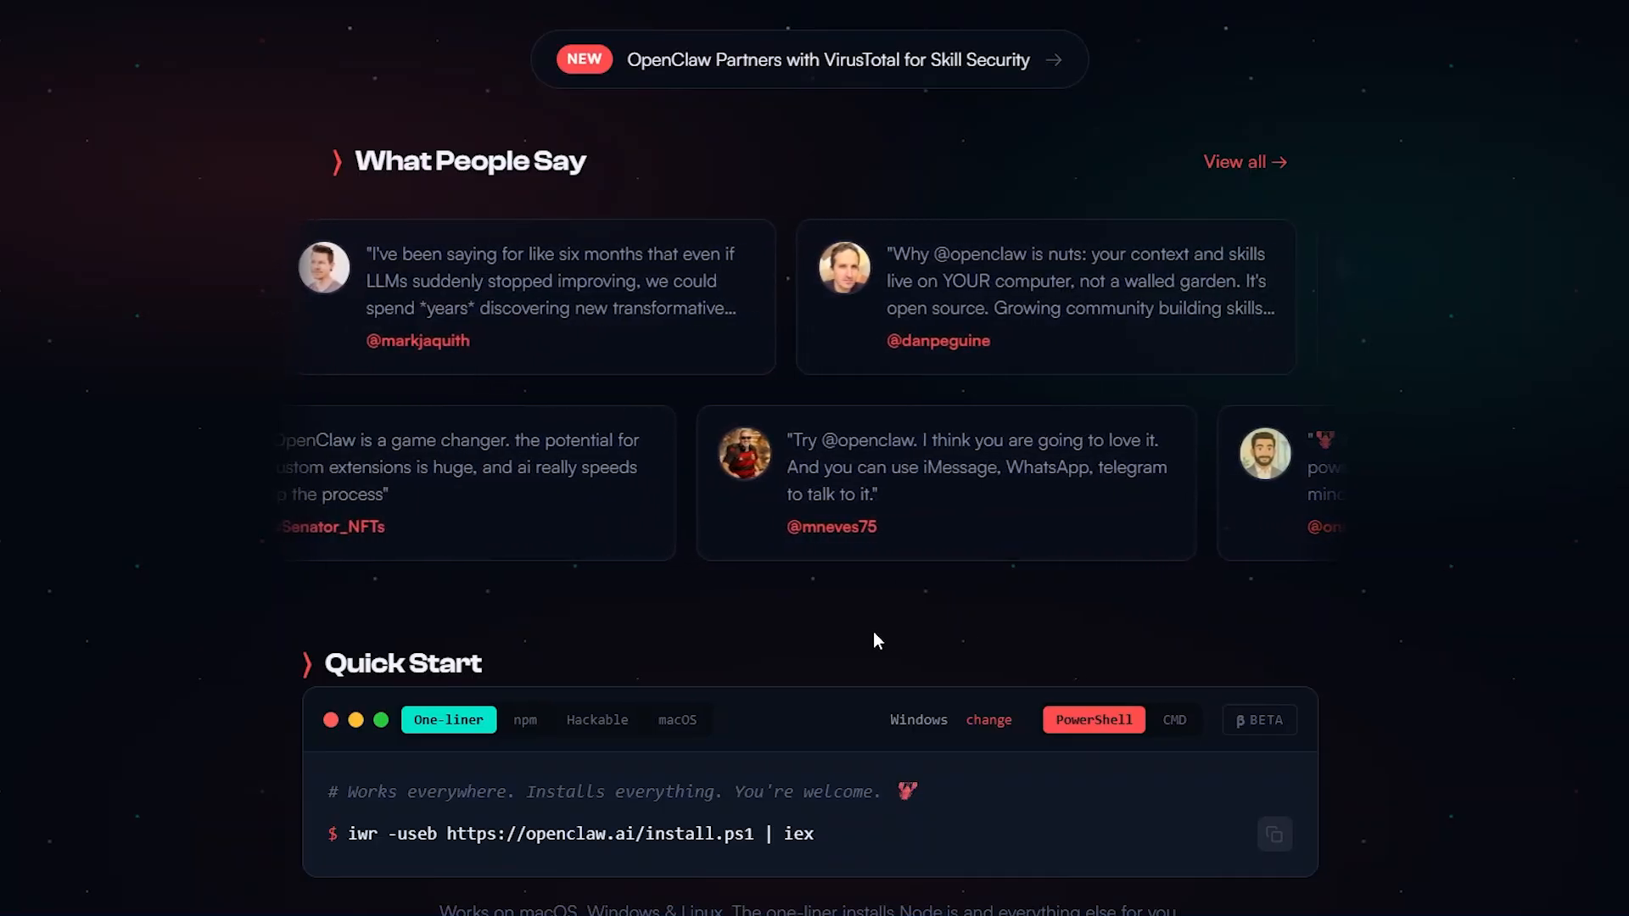
pyautogui.scroll(-4, 873, 632)
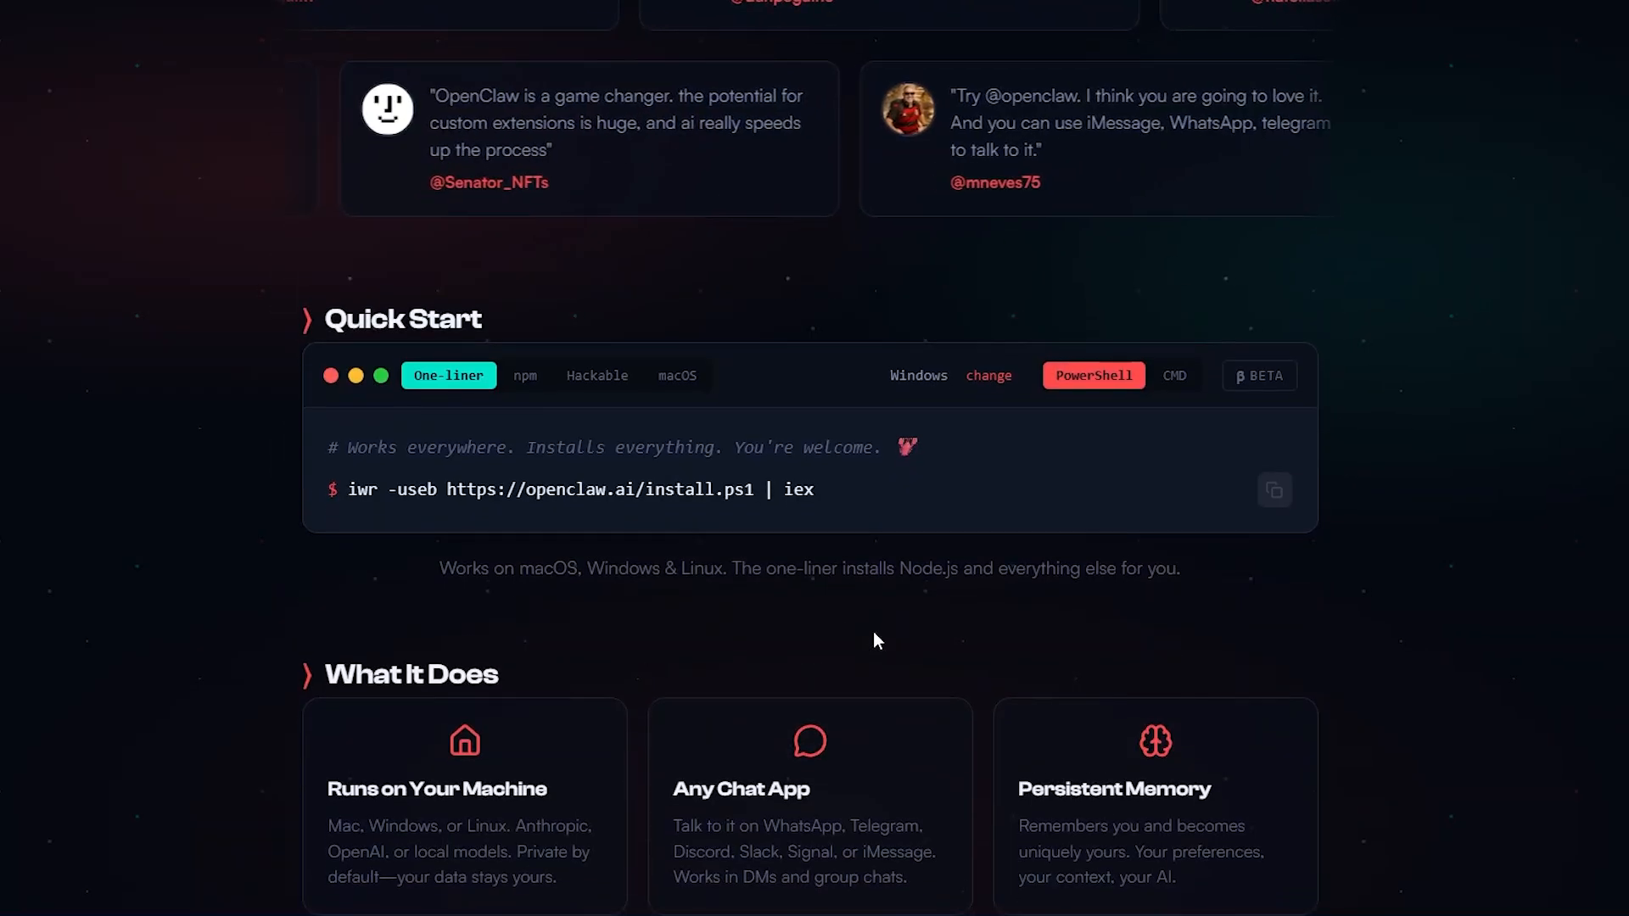
pyautogui.scroll(-5, 873, 632)
pyautogui.scroll(-1, 877, 643)
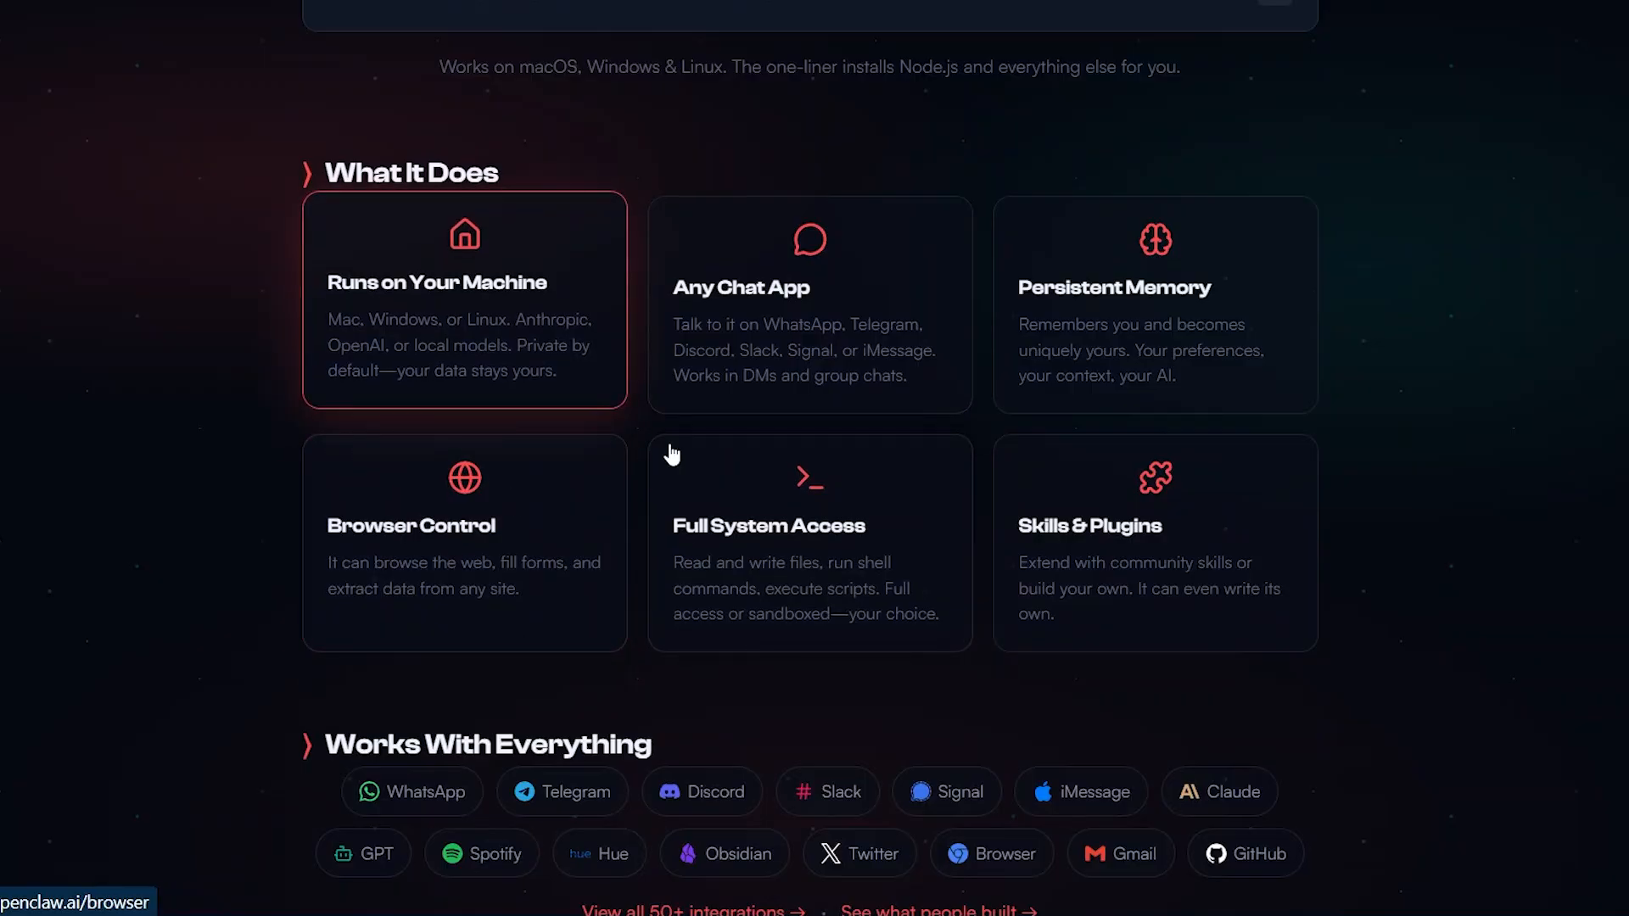
pyautogui.scroll(-5, 1147, 346)
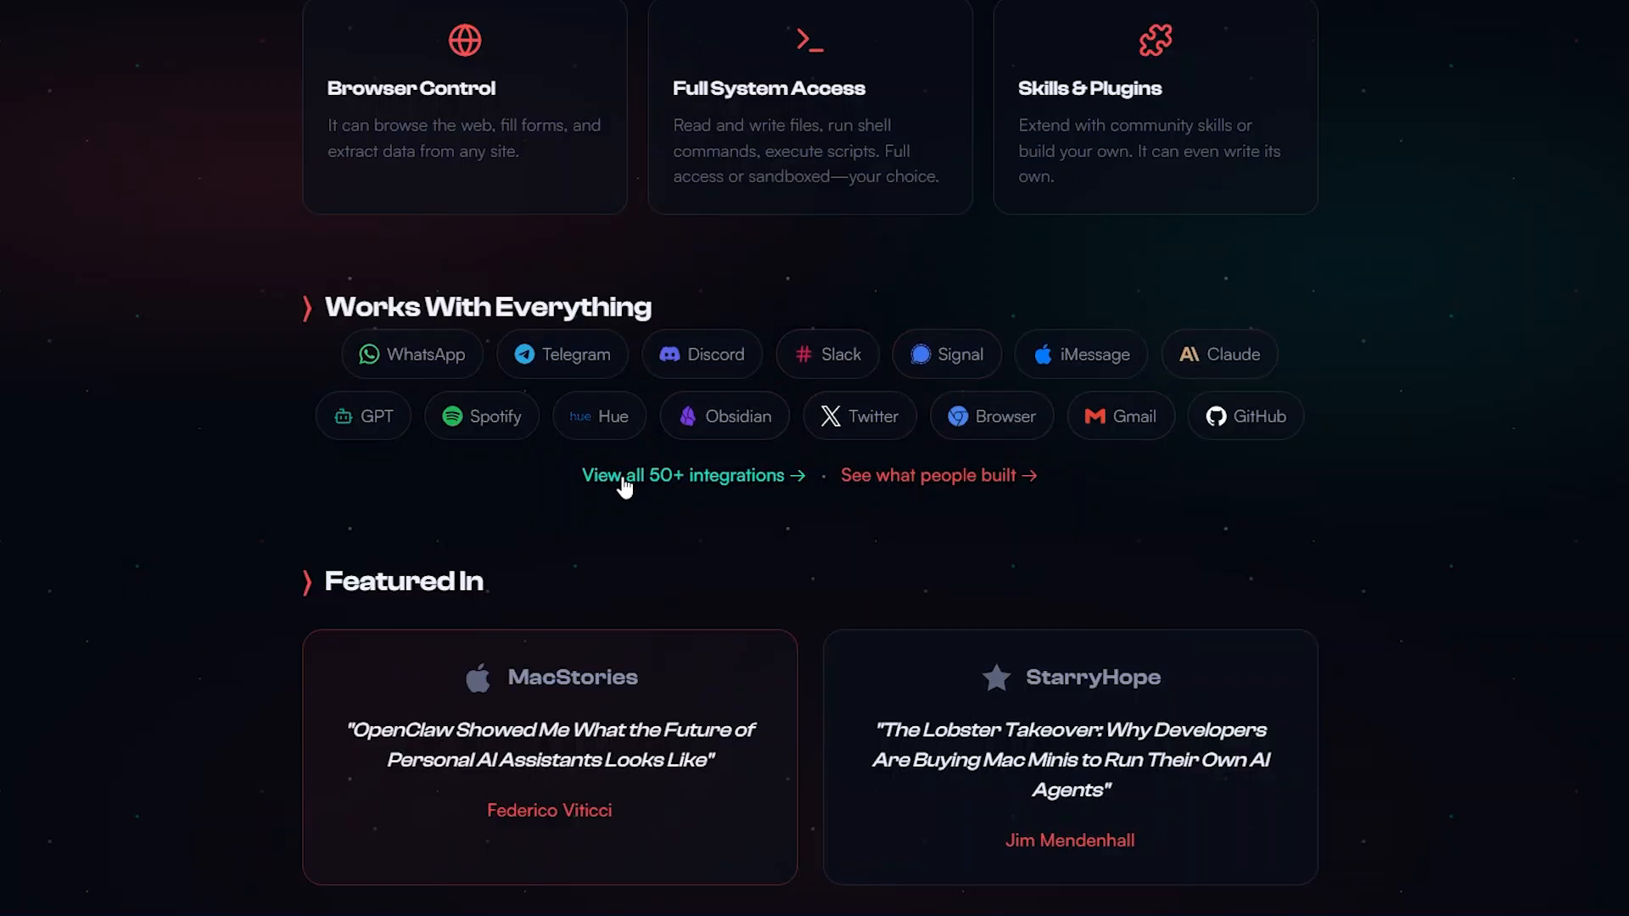
pyautogui.scroll(2, 747, 481)
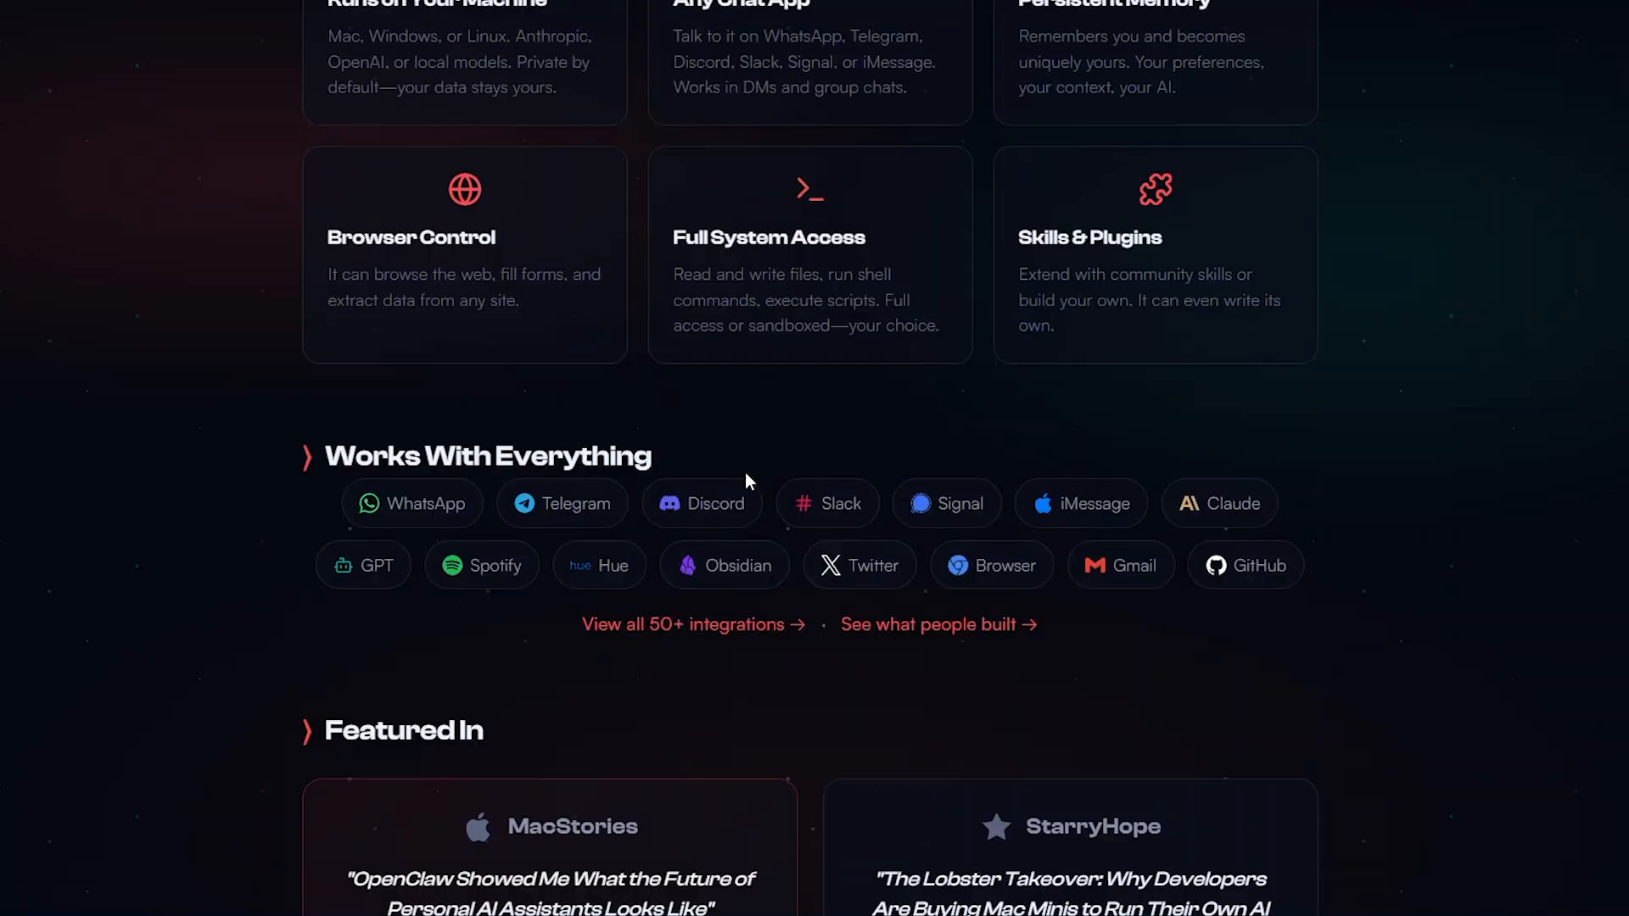
pyautogui.scroll(3, 740, 416)
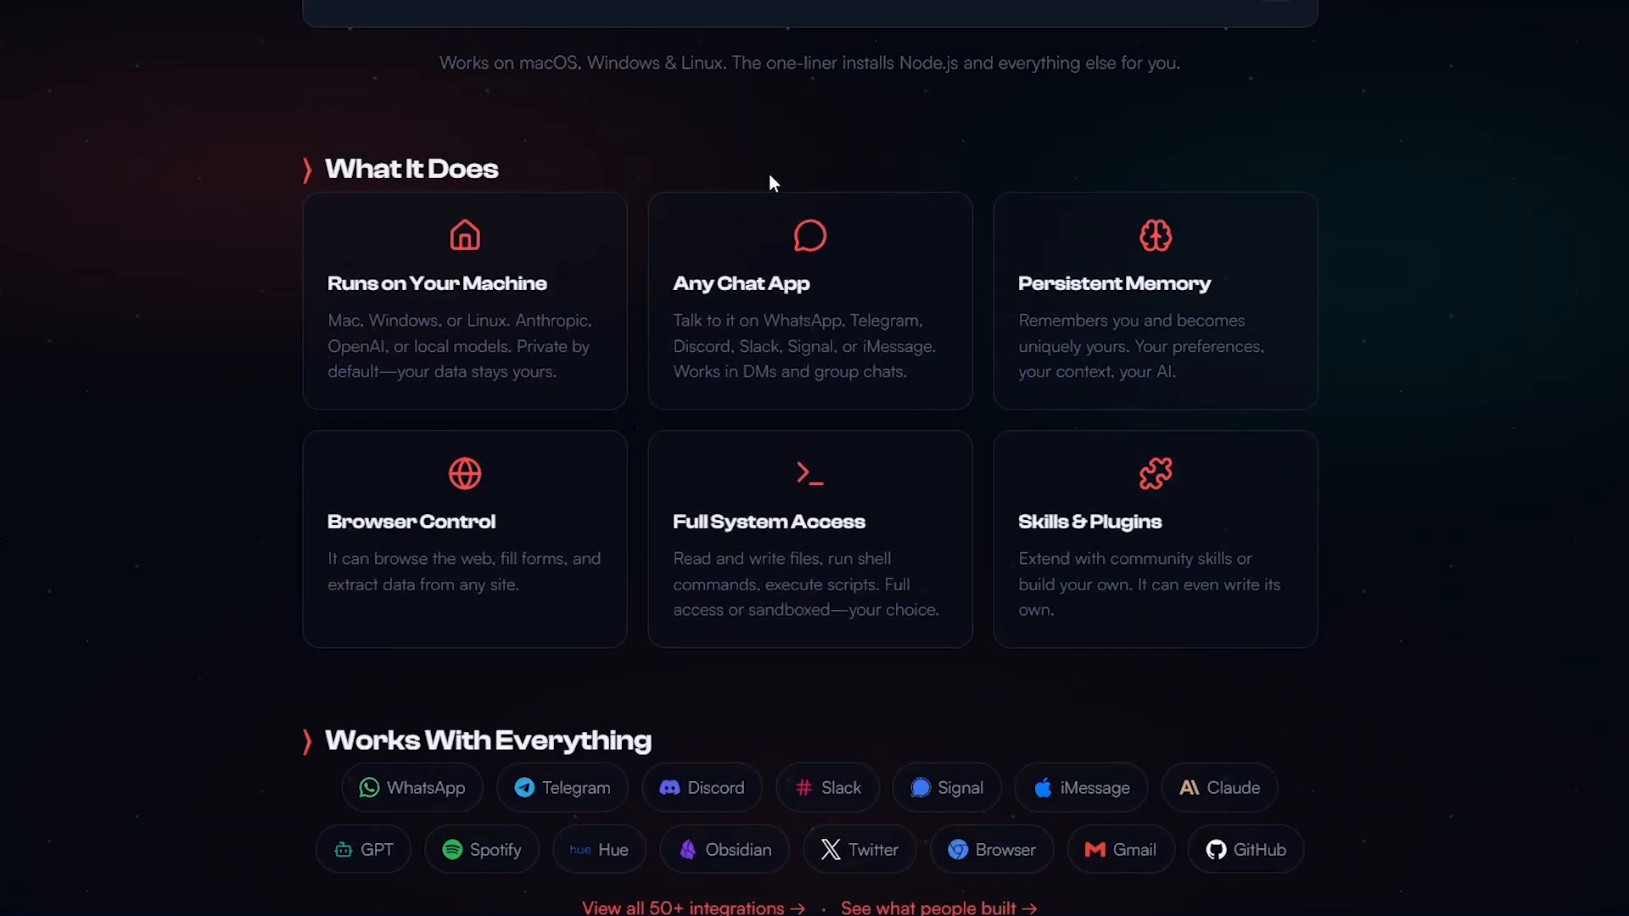
pyautogui.scroll(-15, 771, 182)
pyautogui.scroll(8, 781, 174)
pyautogui.scroll(-1, 1185, 284)
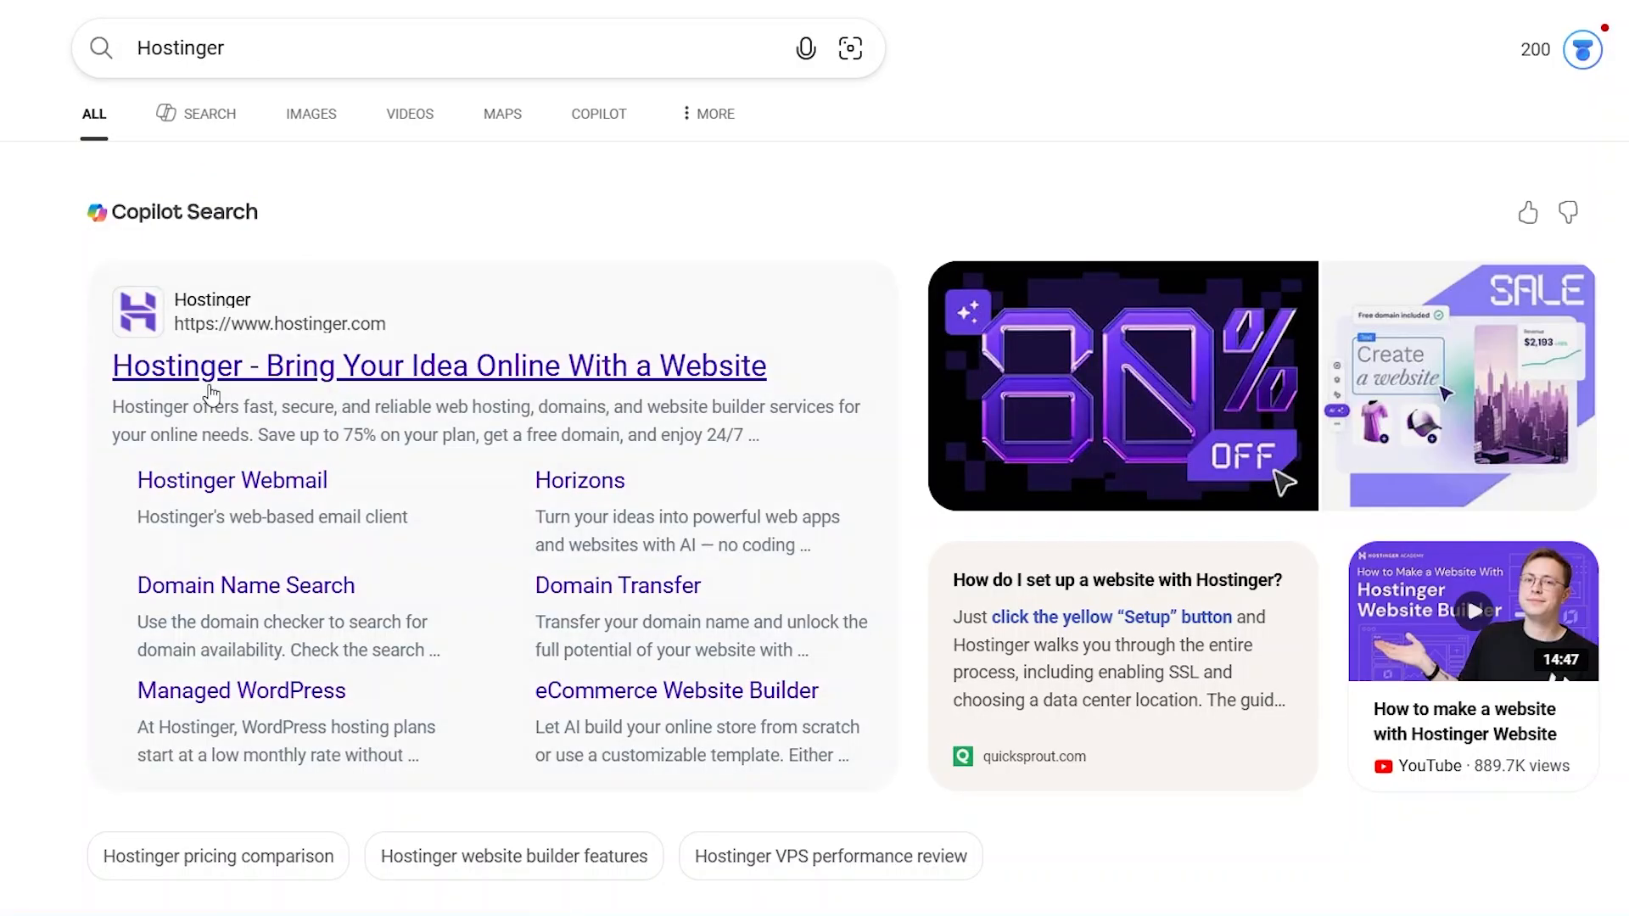
# Step: Open the Hostinger website from the search results and view its 1-Click OpenClaw hosting offer
pyautogui.click(249, 370)
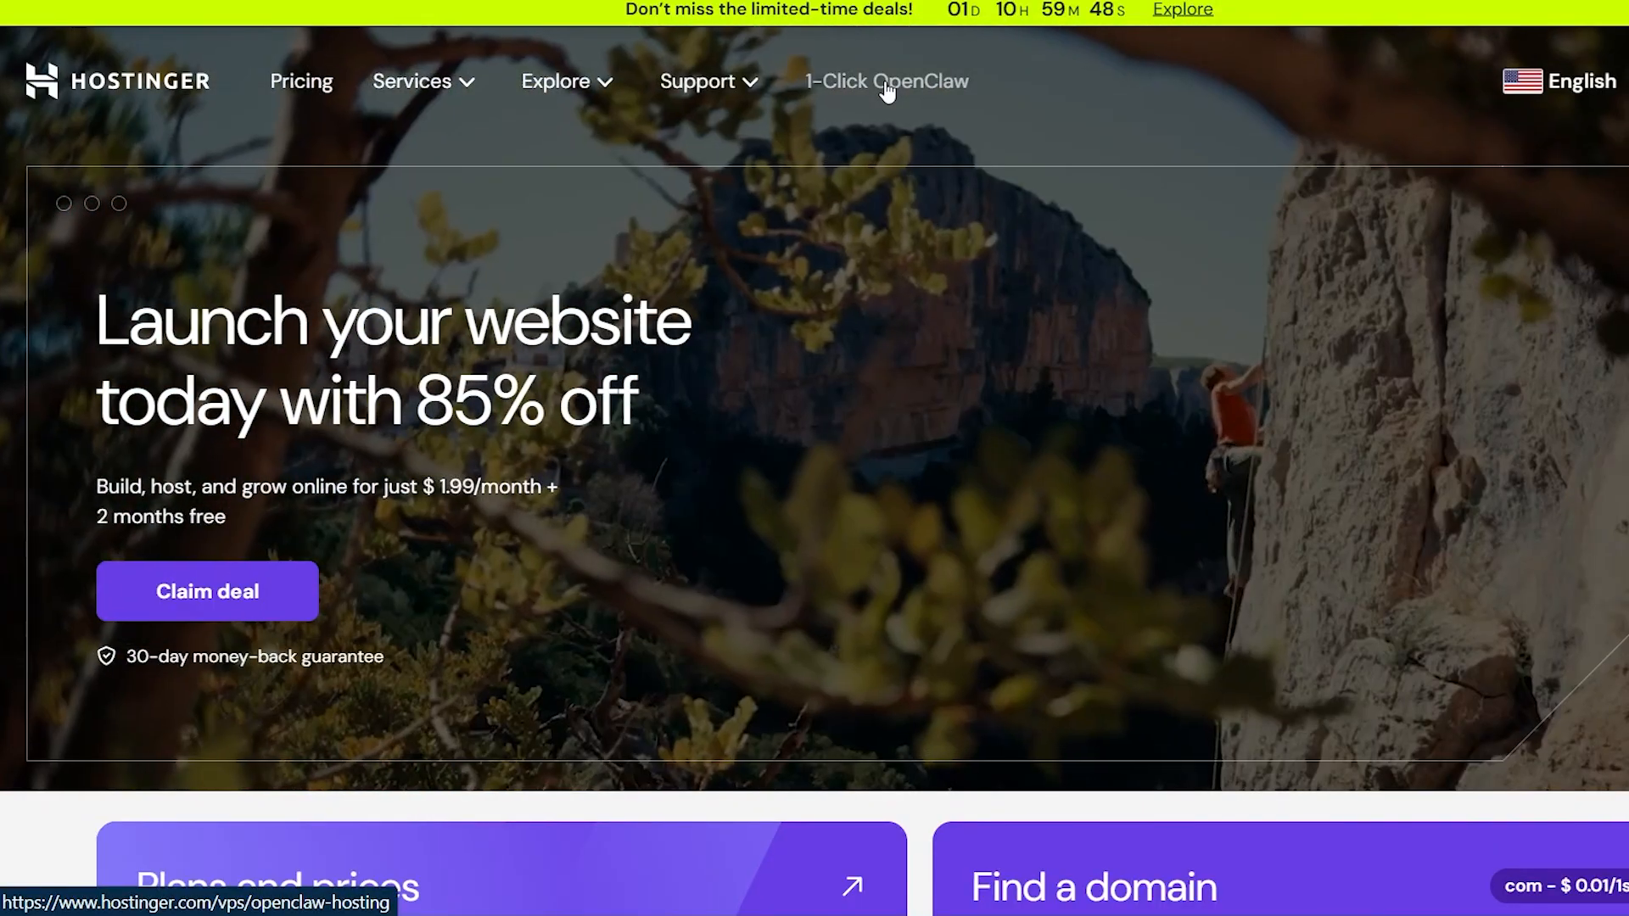
pyautogui.click(887, 82)
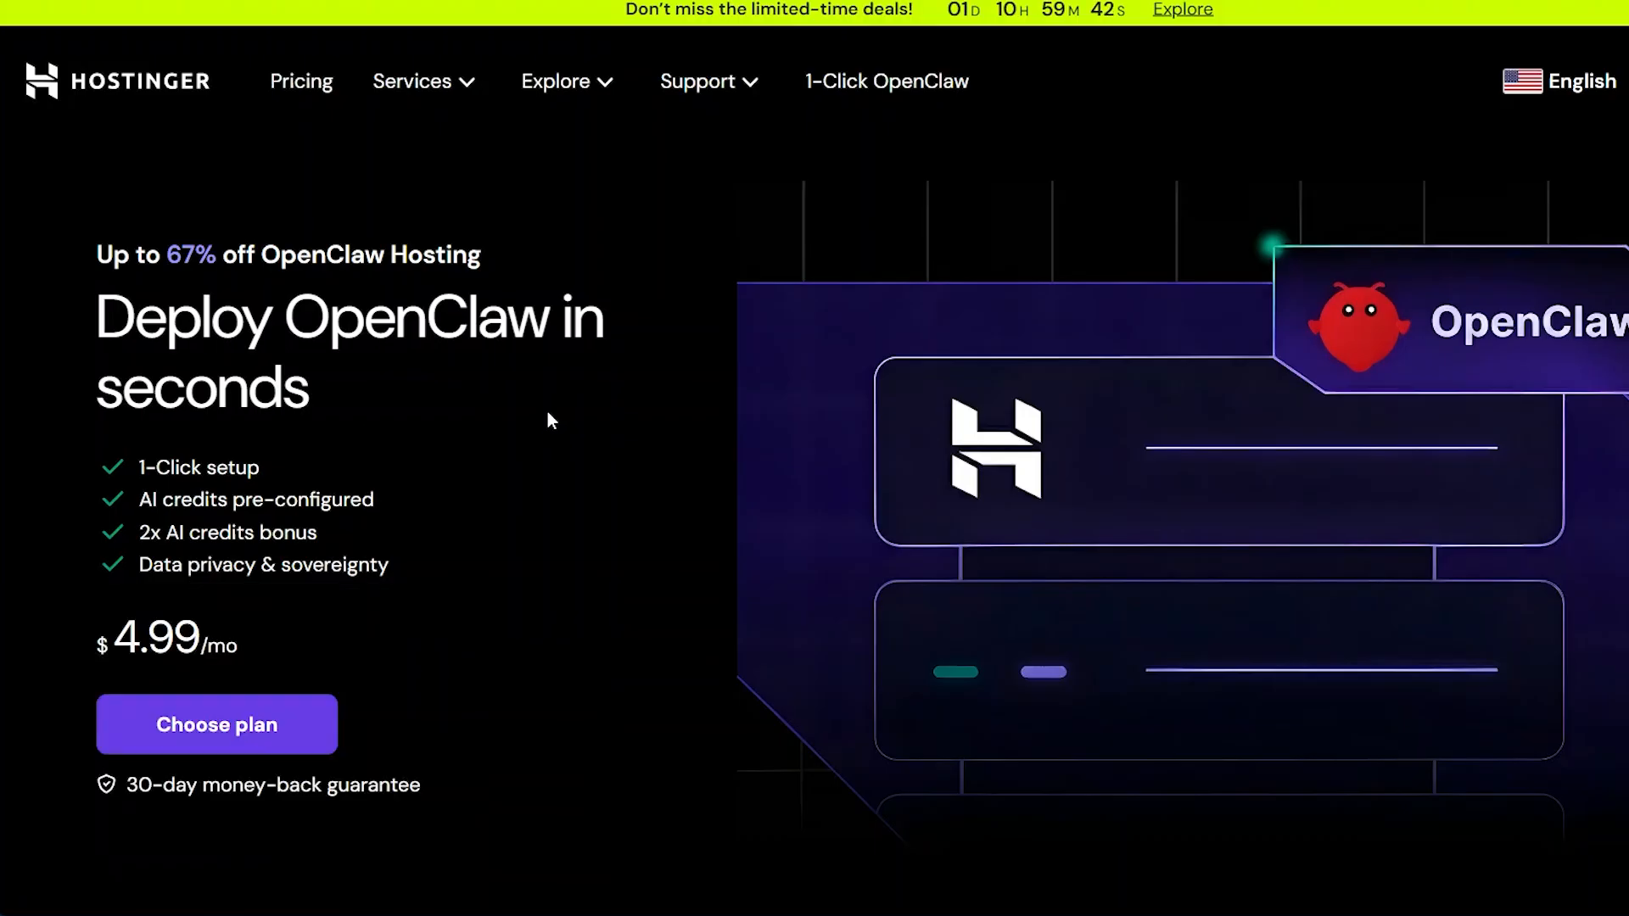
pyautogui.scroll(-2, 577, 433)
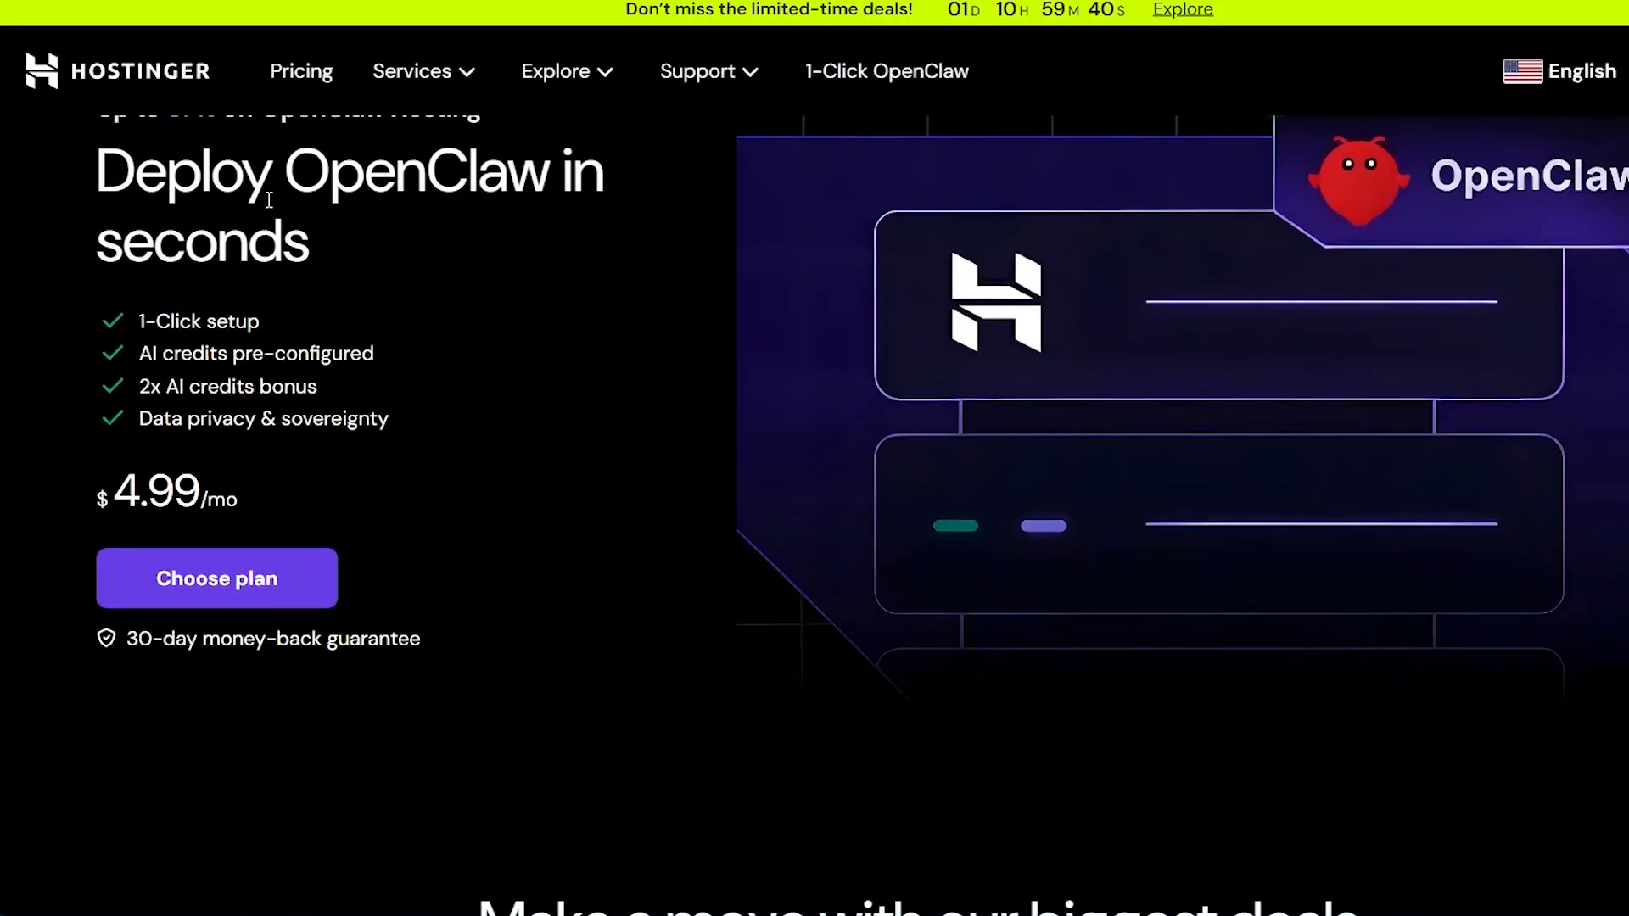
pyautogui.scroll(2, 556, 229)
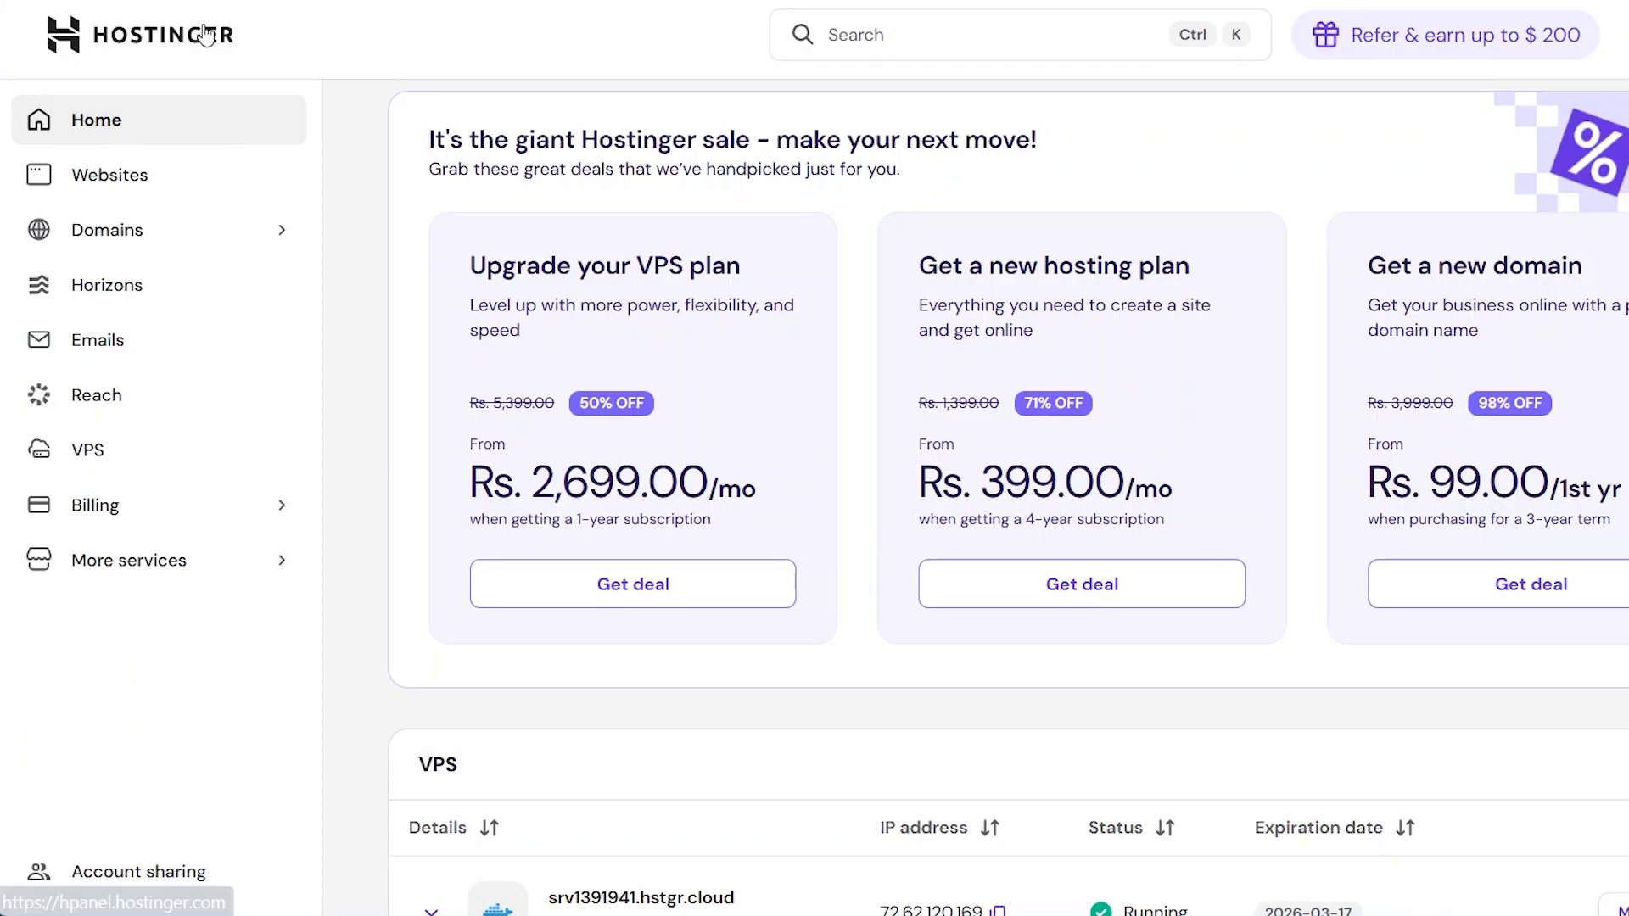
# Step: Open the management overview of the running KVM 1 VPS in the Hostinger account
pyautogui.scroll(-1, 802, 714)
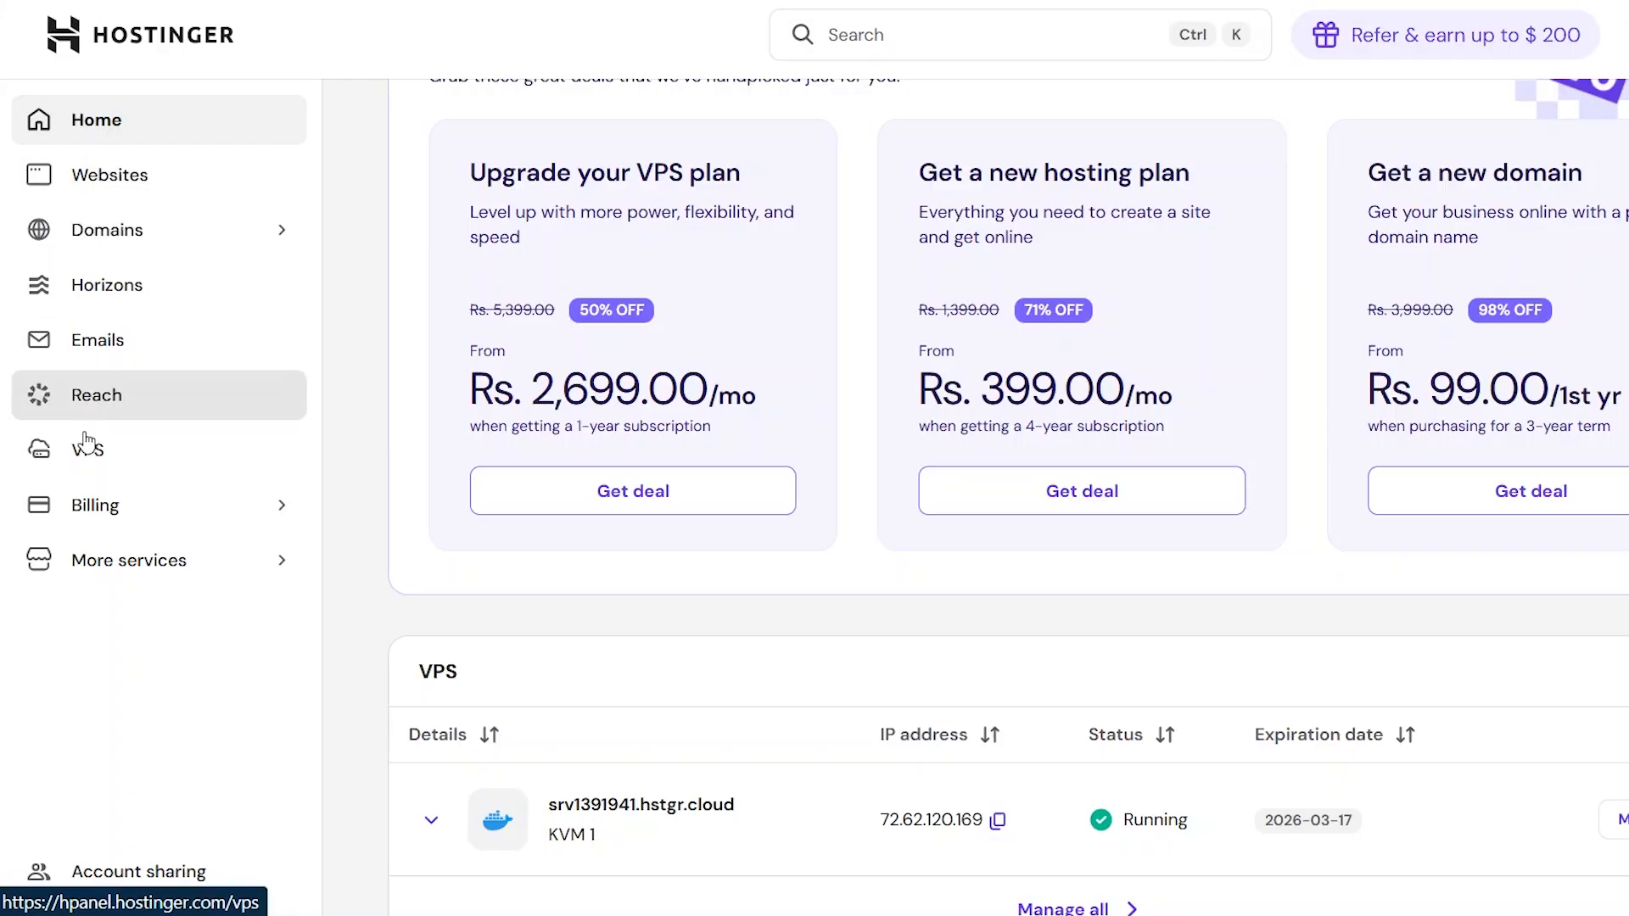
pyautogui.click(129, 451)
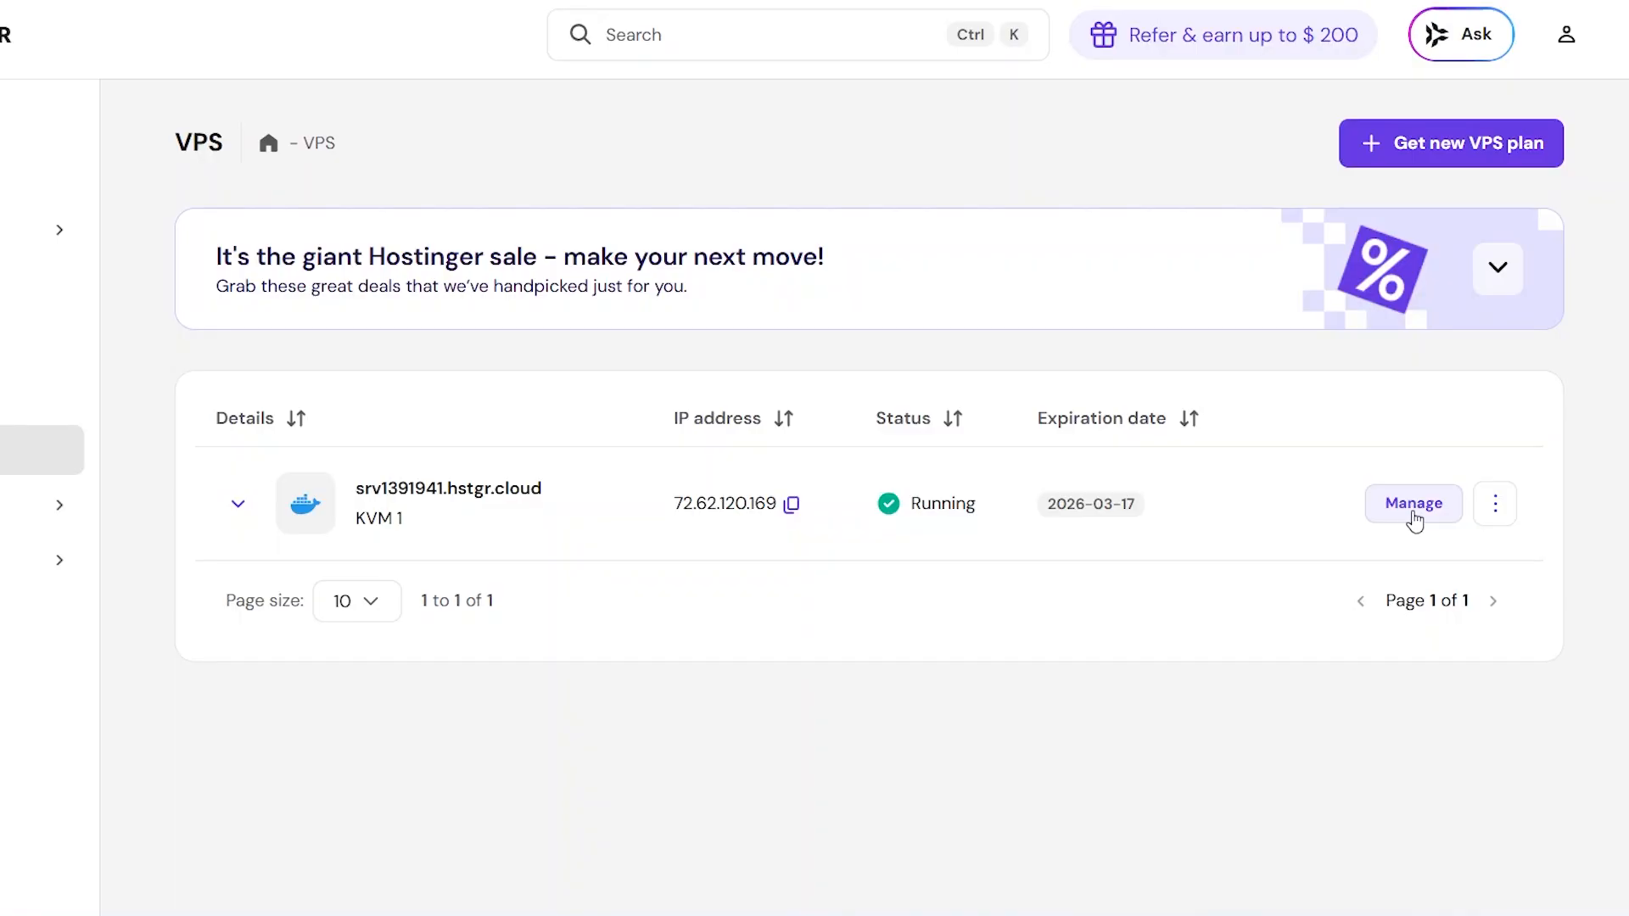
pyautogui.click(1407, 518)
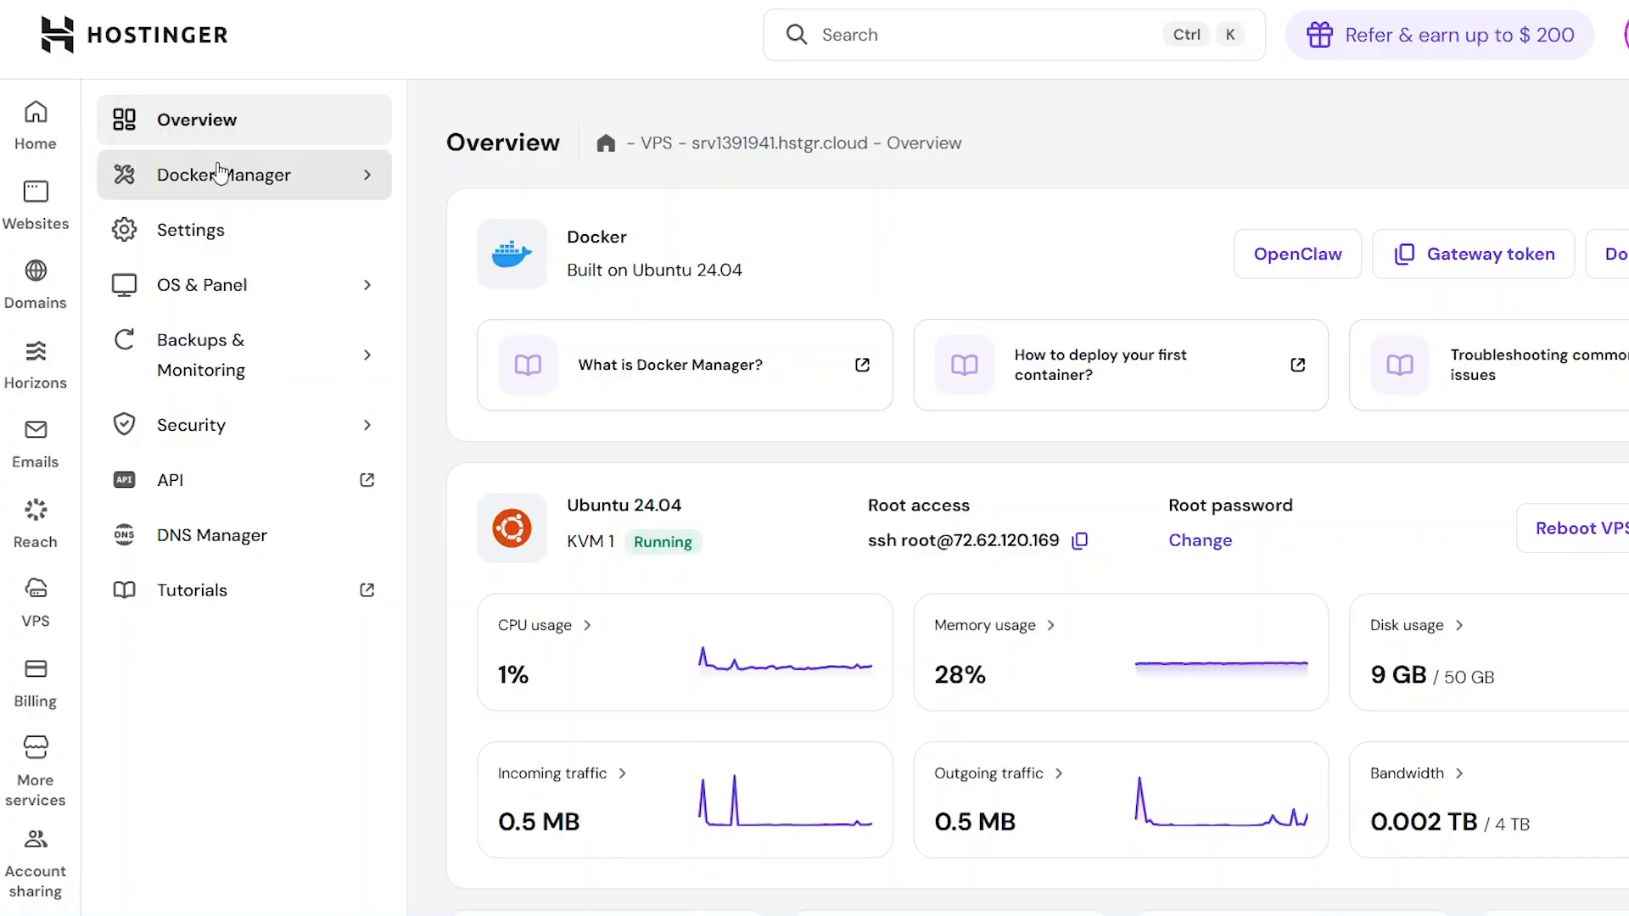
# Step: Show the VPS's Docker Manager projects and copy the gateway token of the openclaw-vt9m project
pyautogui.click(245, 183)
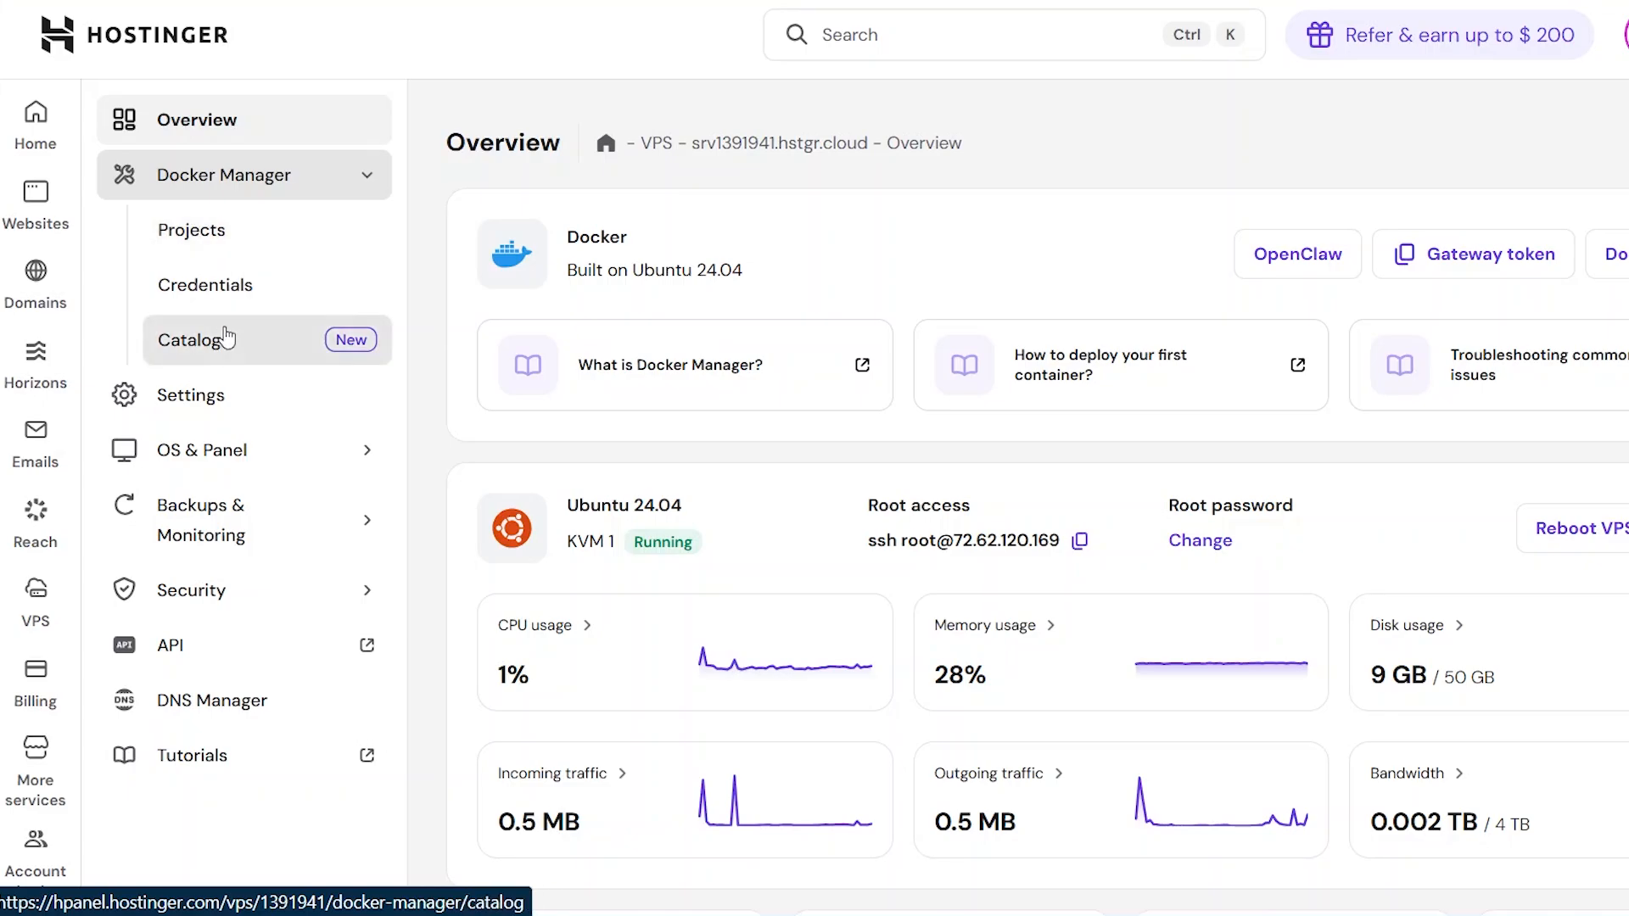
pyautogui.click(222, 237)
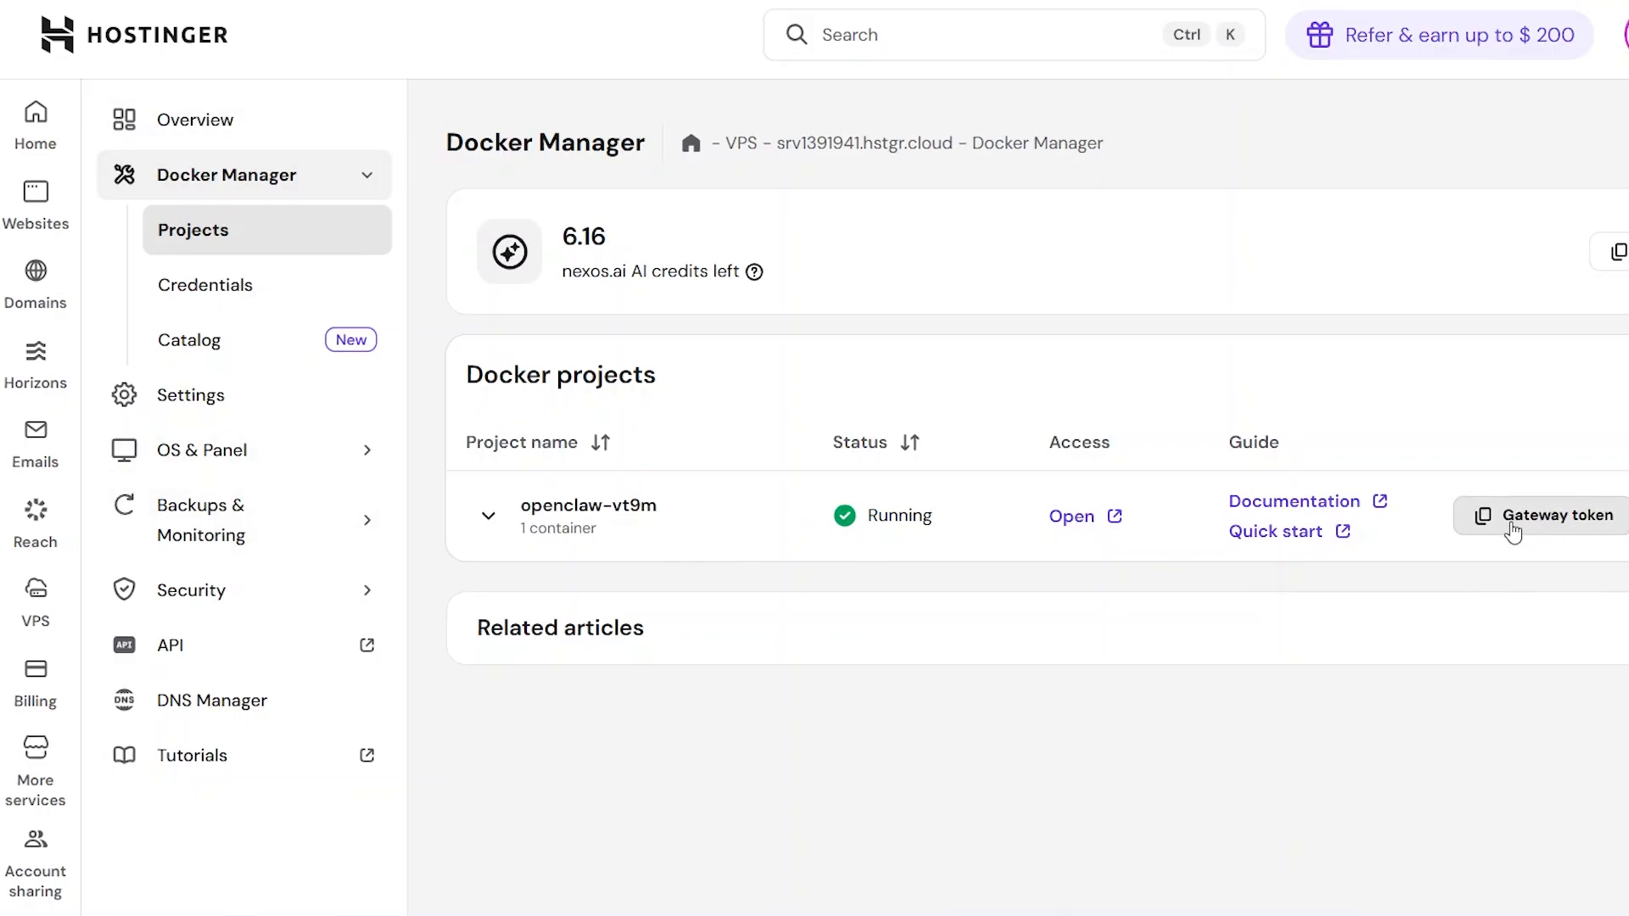
pyautogui.click(1537, 514)
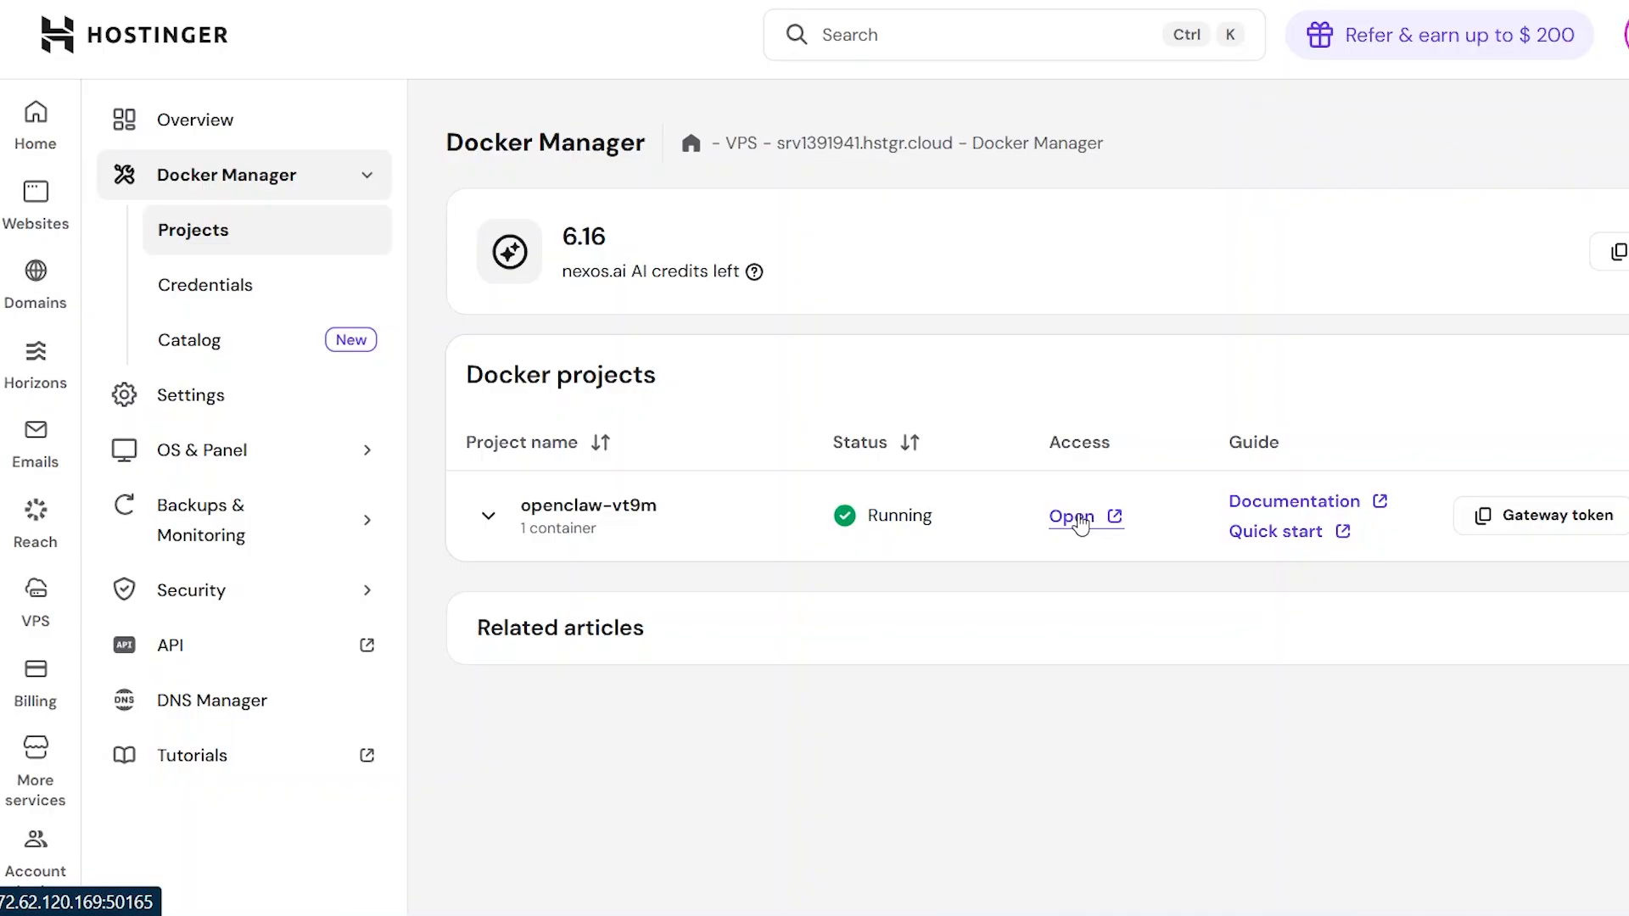
# Step: Open the openclaw-vt9m project and log in to OpenClaw by pasting the copied gateway token
pyautogui.click(1072, 517)
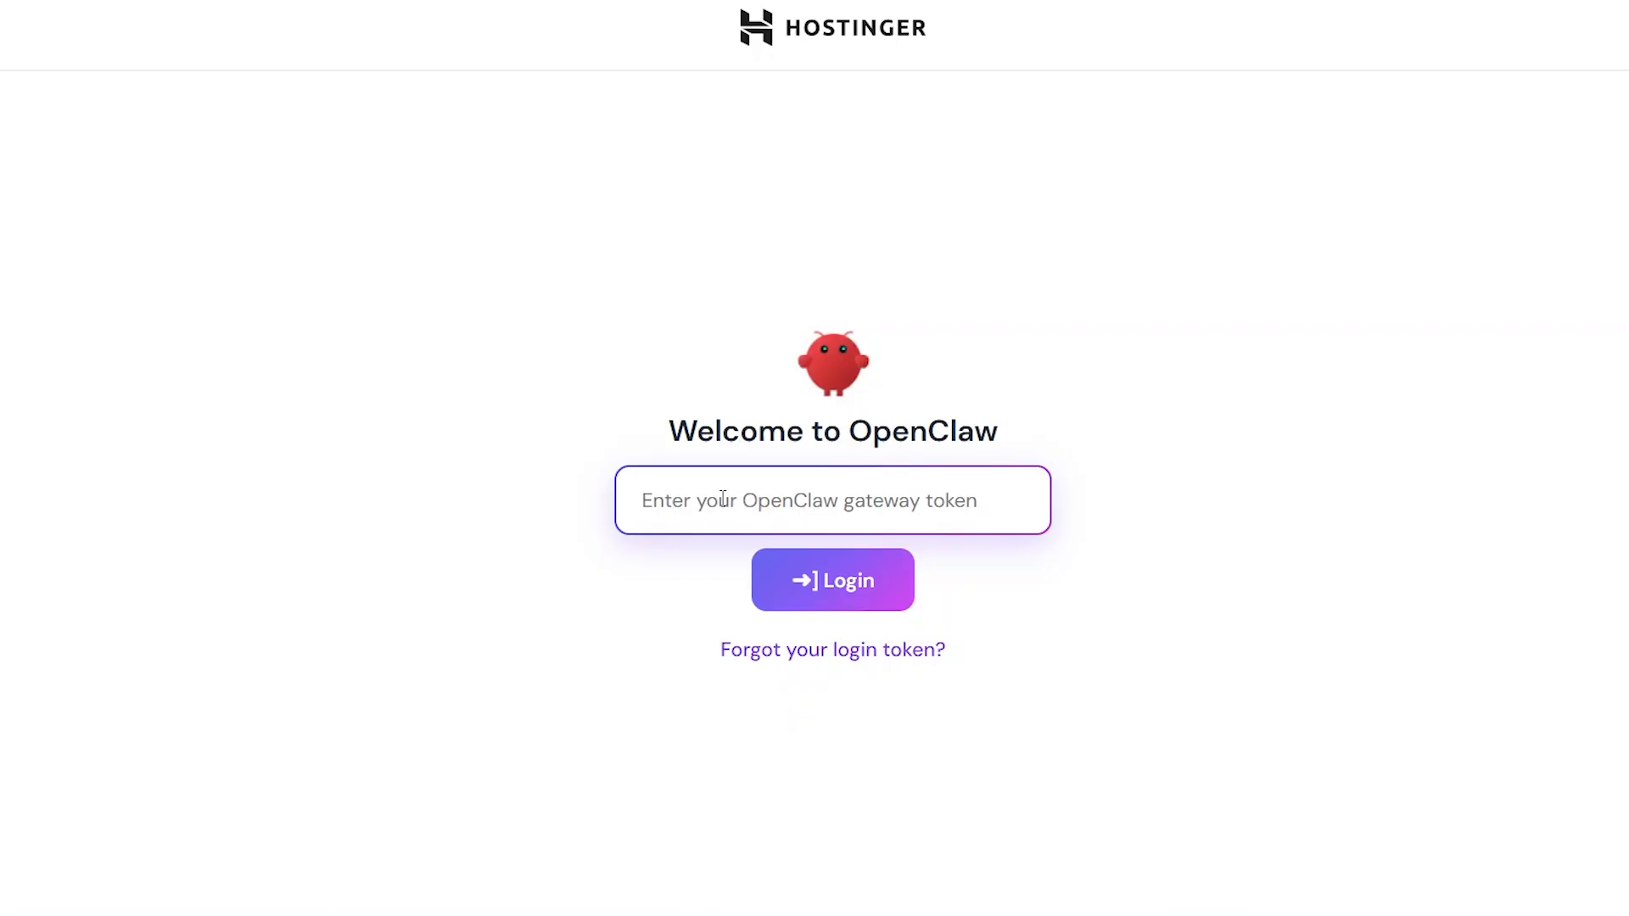
pyautogui.rightClick(694, 502)
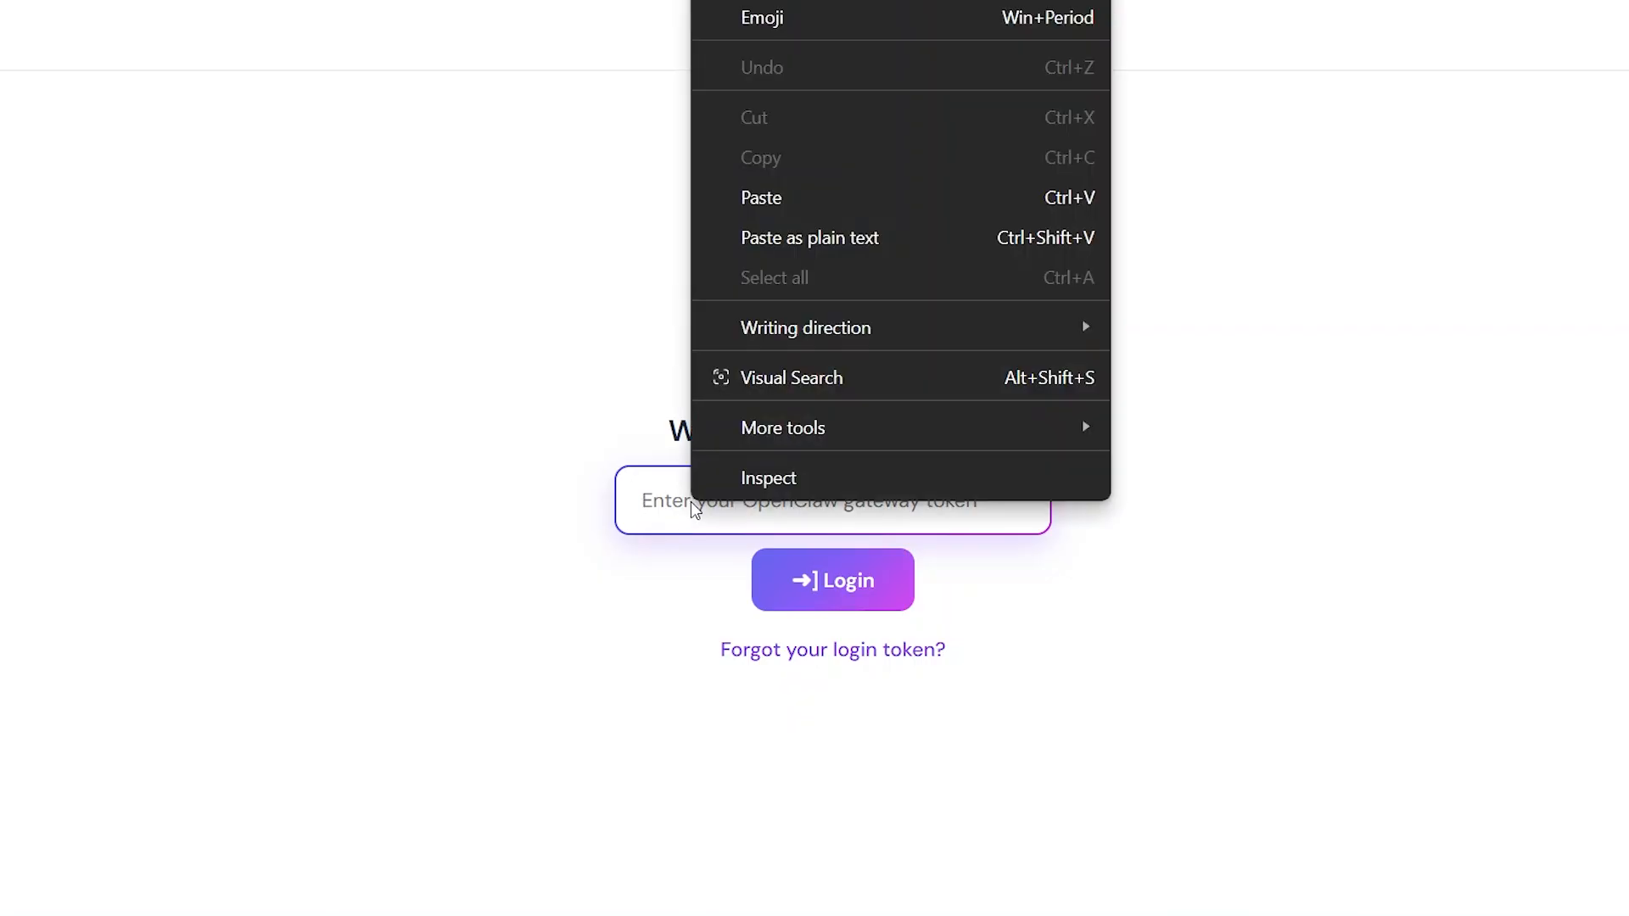
pyautogui.click(793, 227)
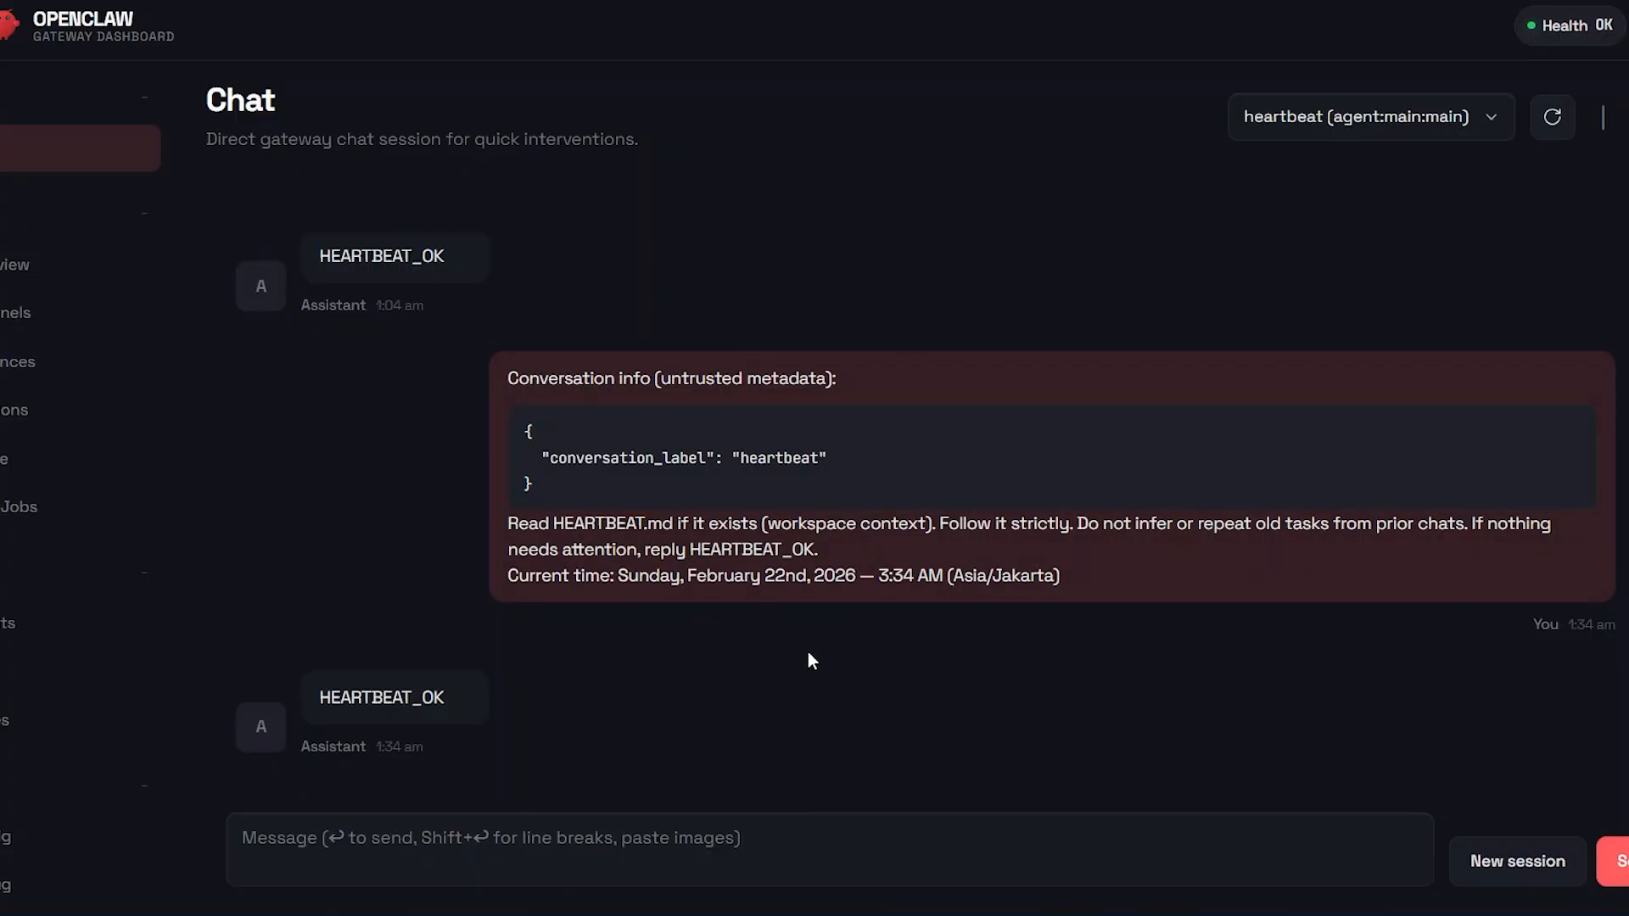
# Step: Review the earlier heartbeat messages in the chat history and return to the latest message
pyautogui.scroll(5, 791, 292)
pyautogui.scroll(15, 792, 293)
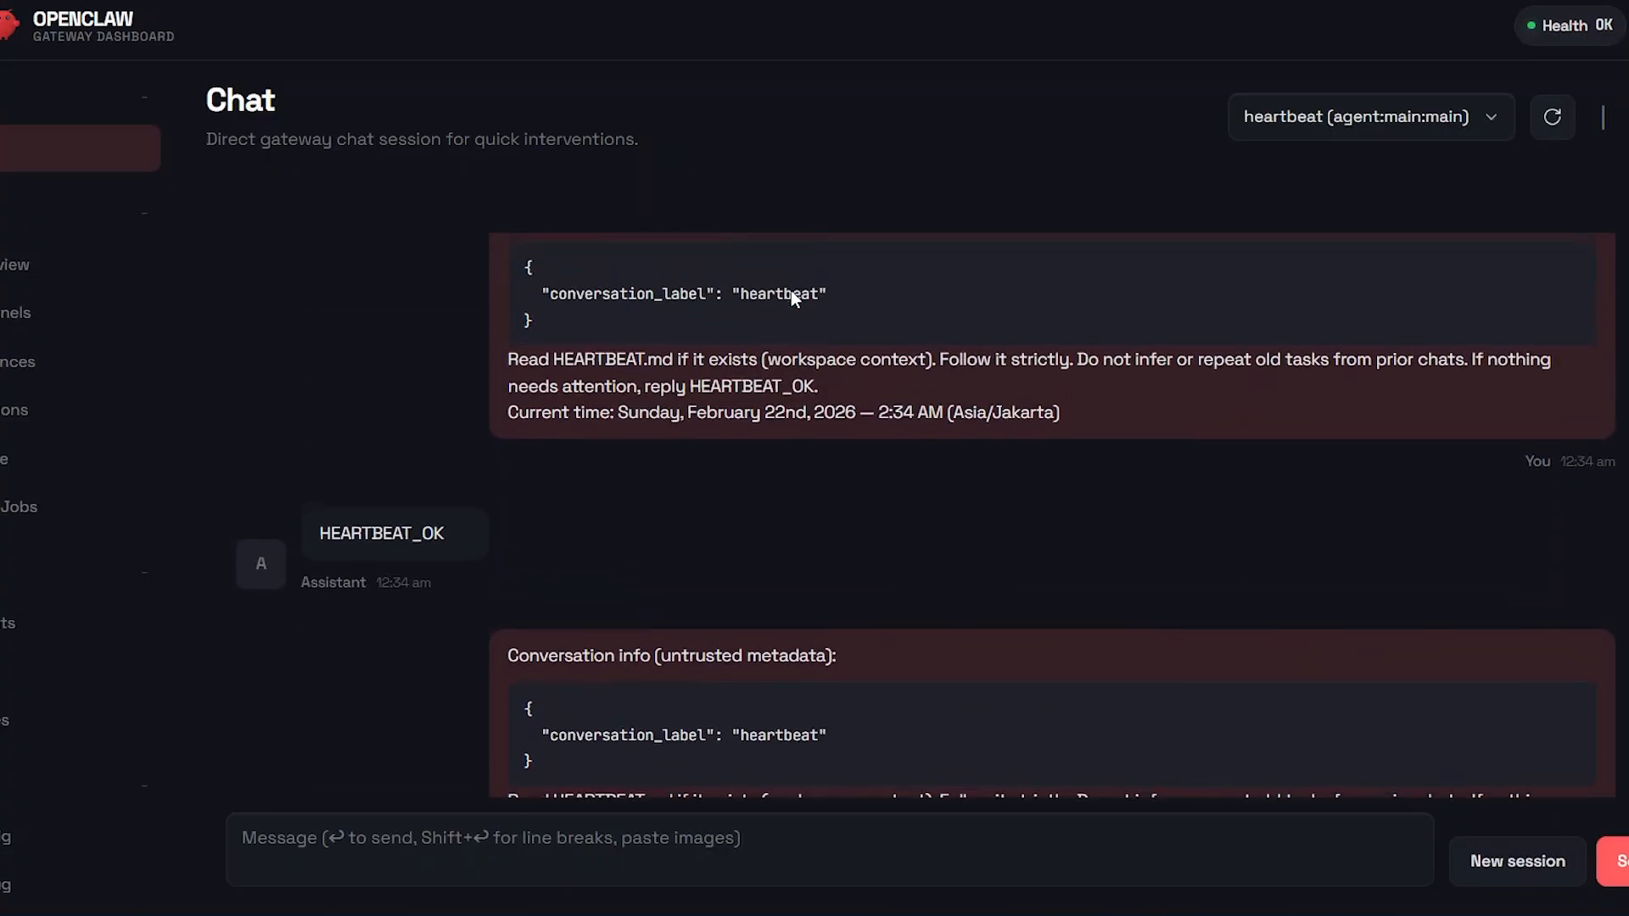
pyautogui.scroll(10, 792, 292)
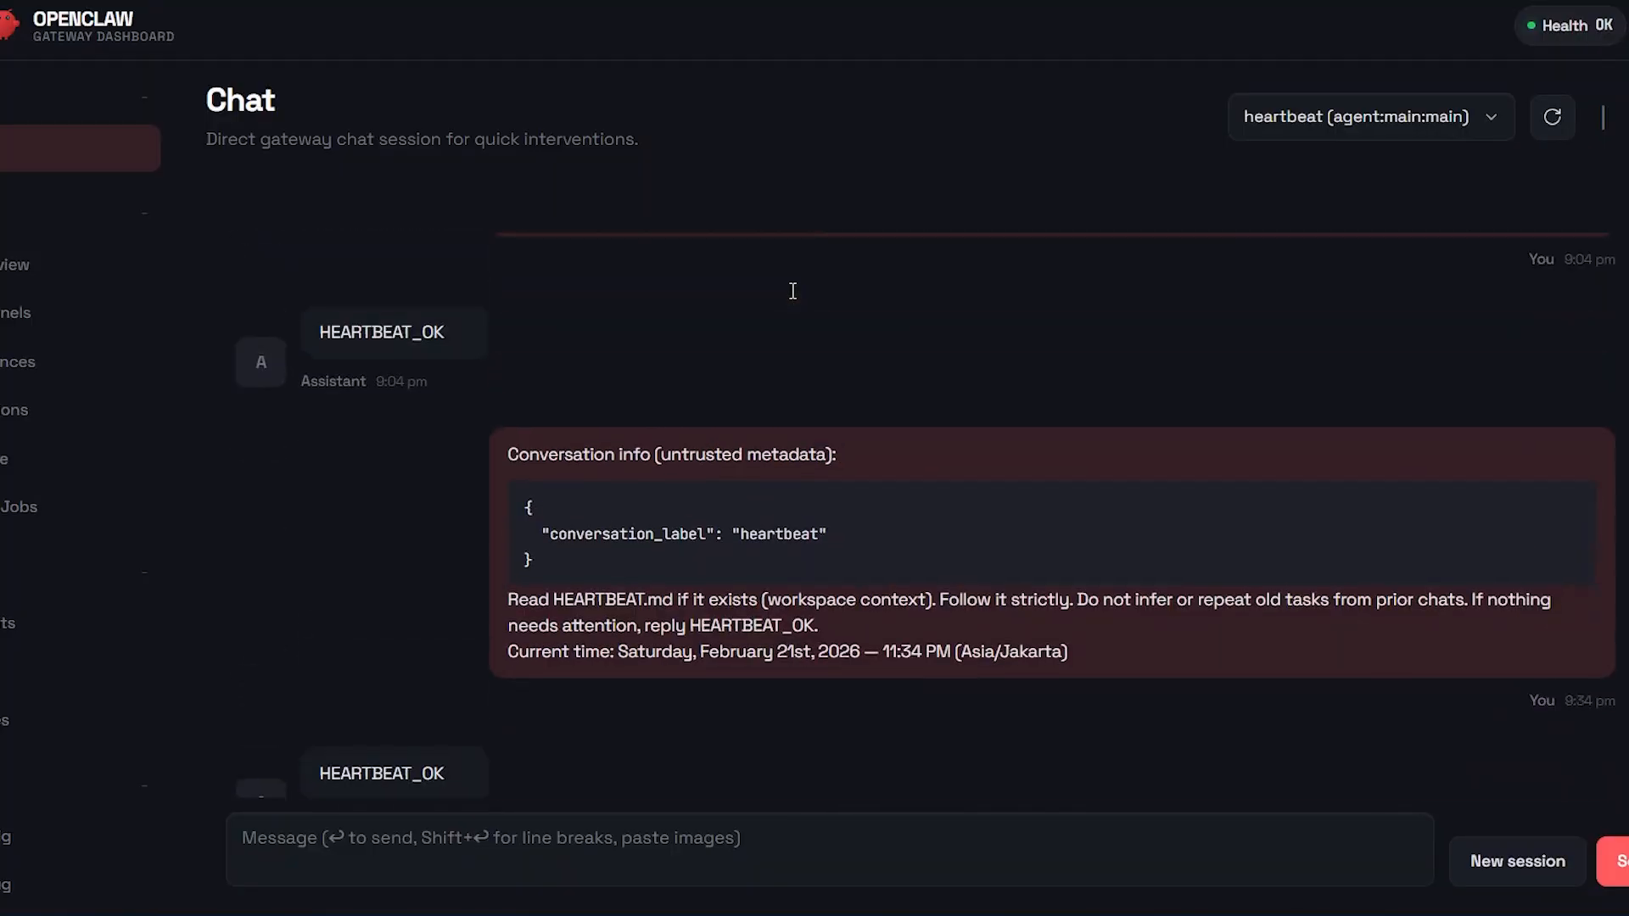
pyautogui.scroll(5, 792, 291)
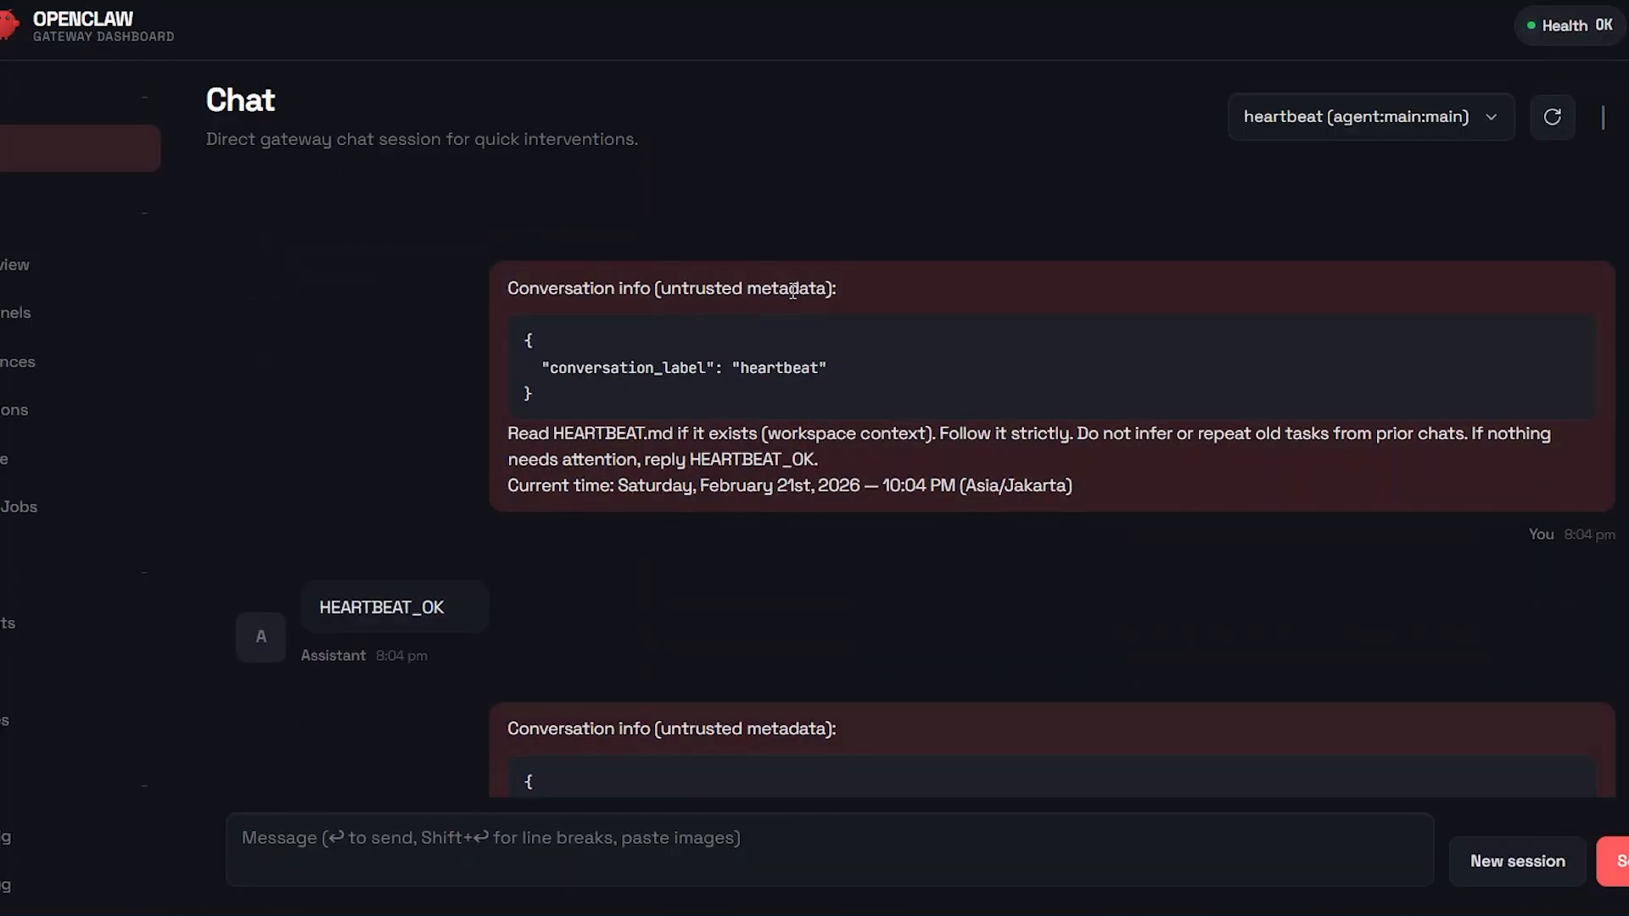
pyautogui.scroll(-20, 738, 458)
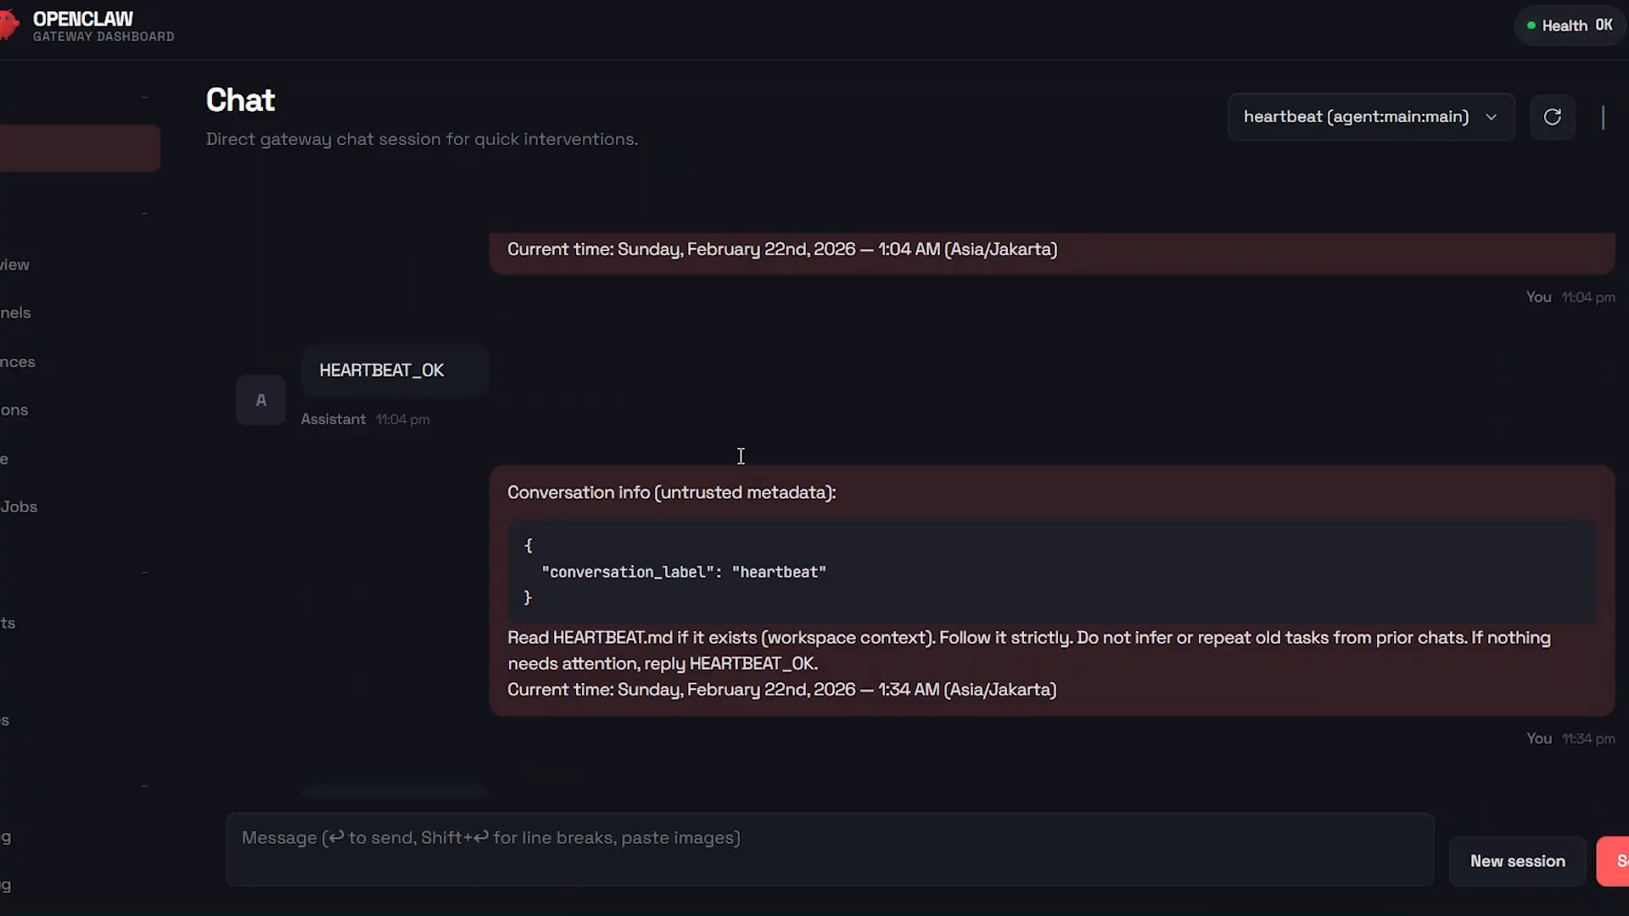
pyautogui.scroll(-2, 739, 455)
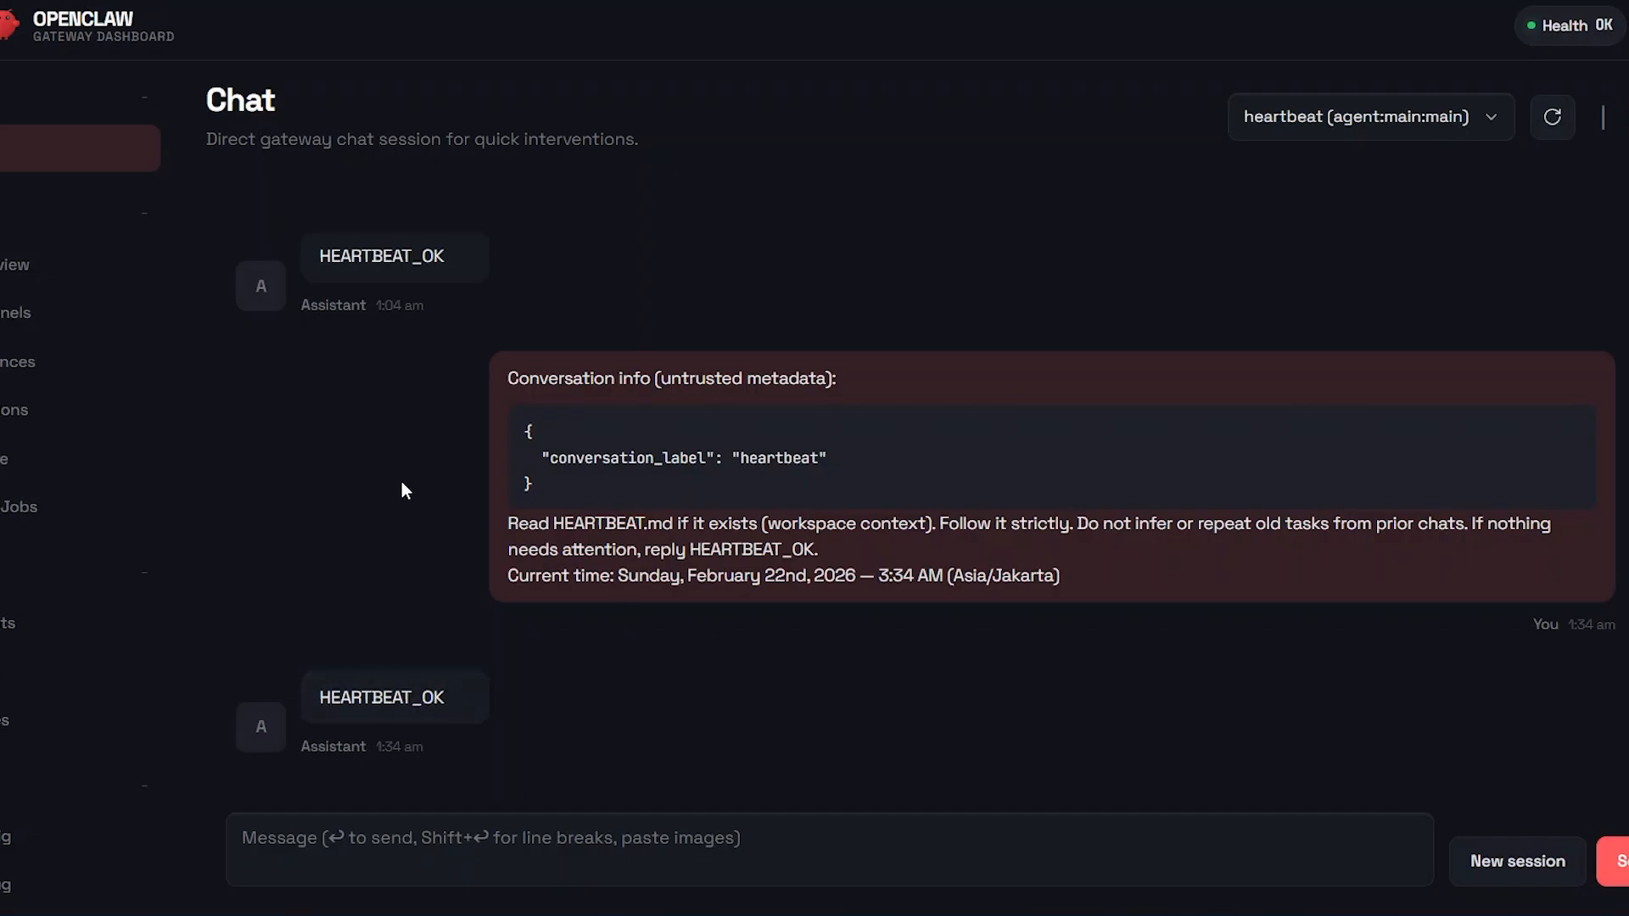
# Step: Send the message "hi" to the assistant in the heartbeat chat session
pyautogui.click(441, 858)
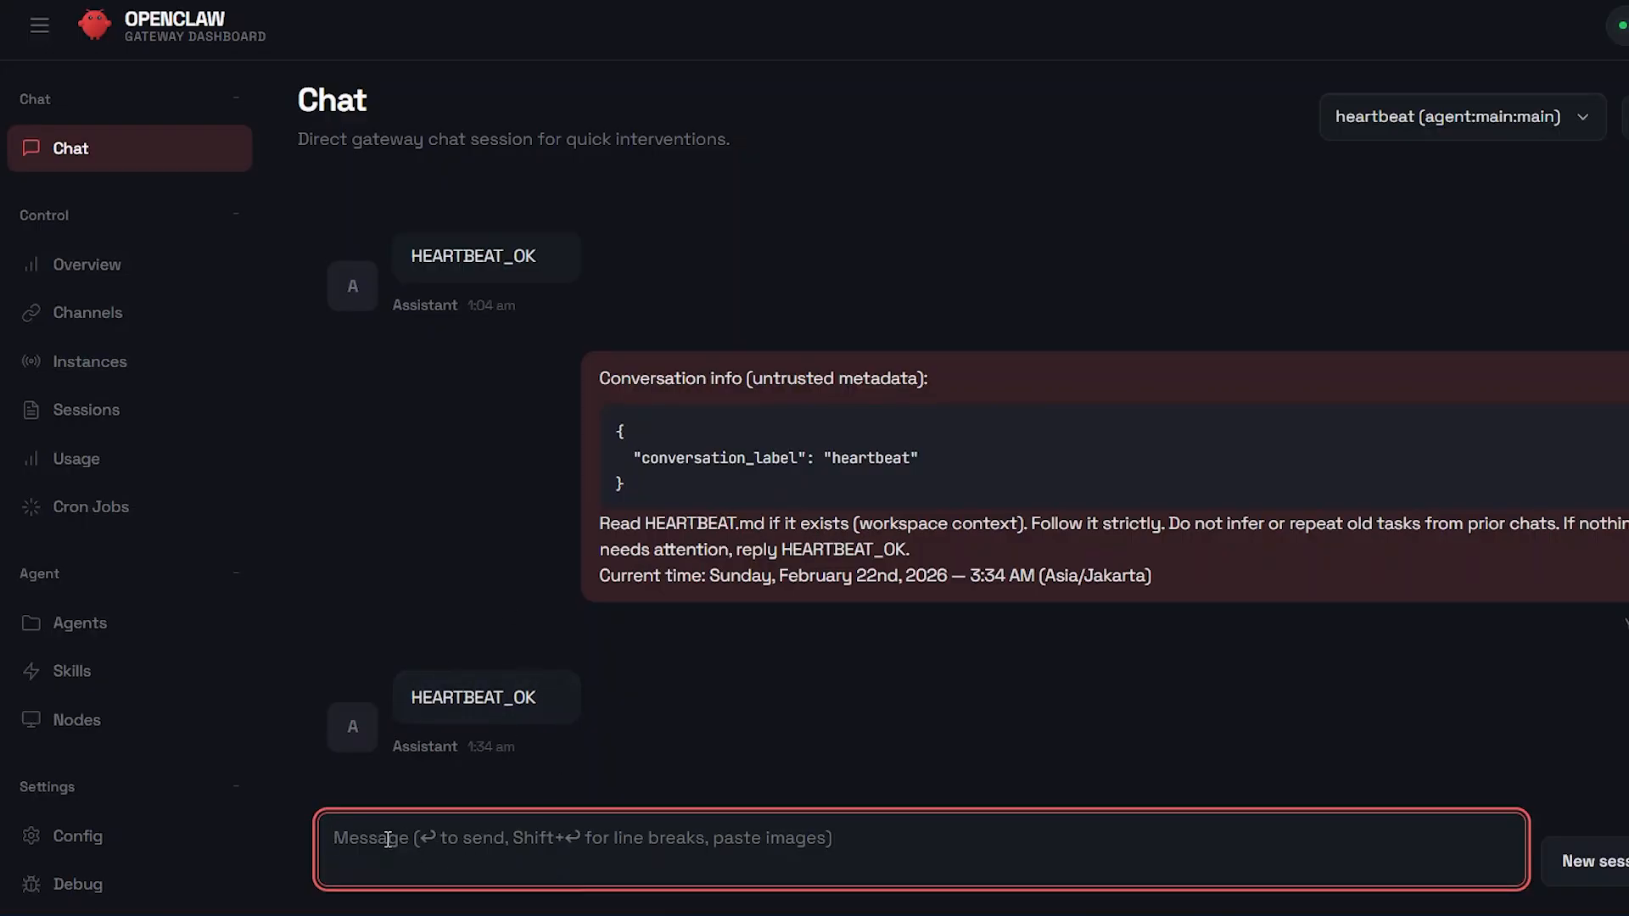
pyautogui.write('h')
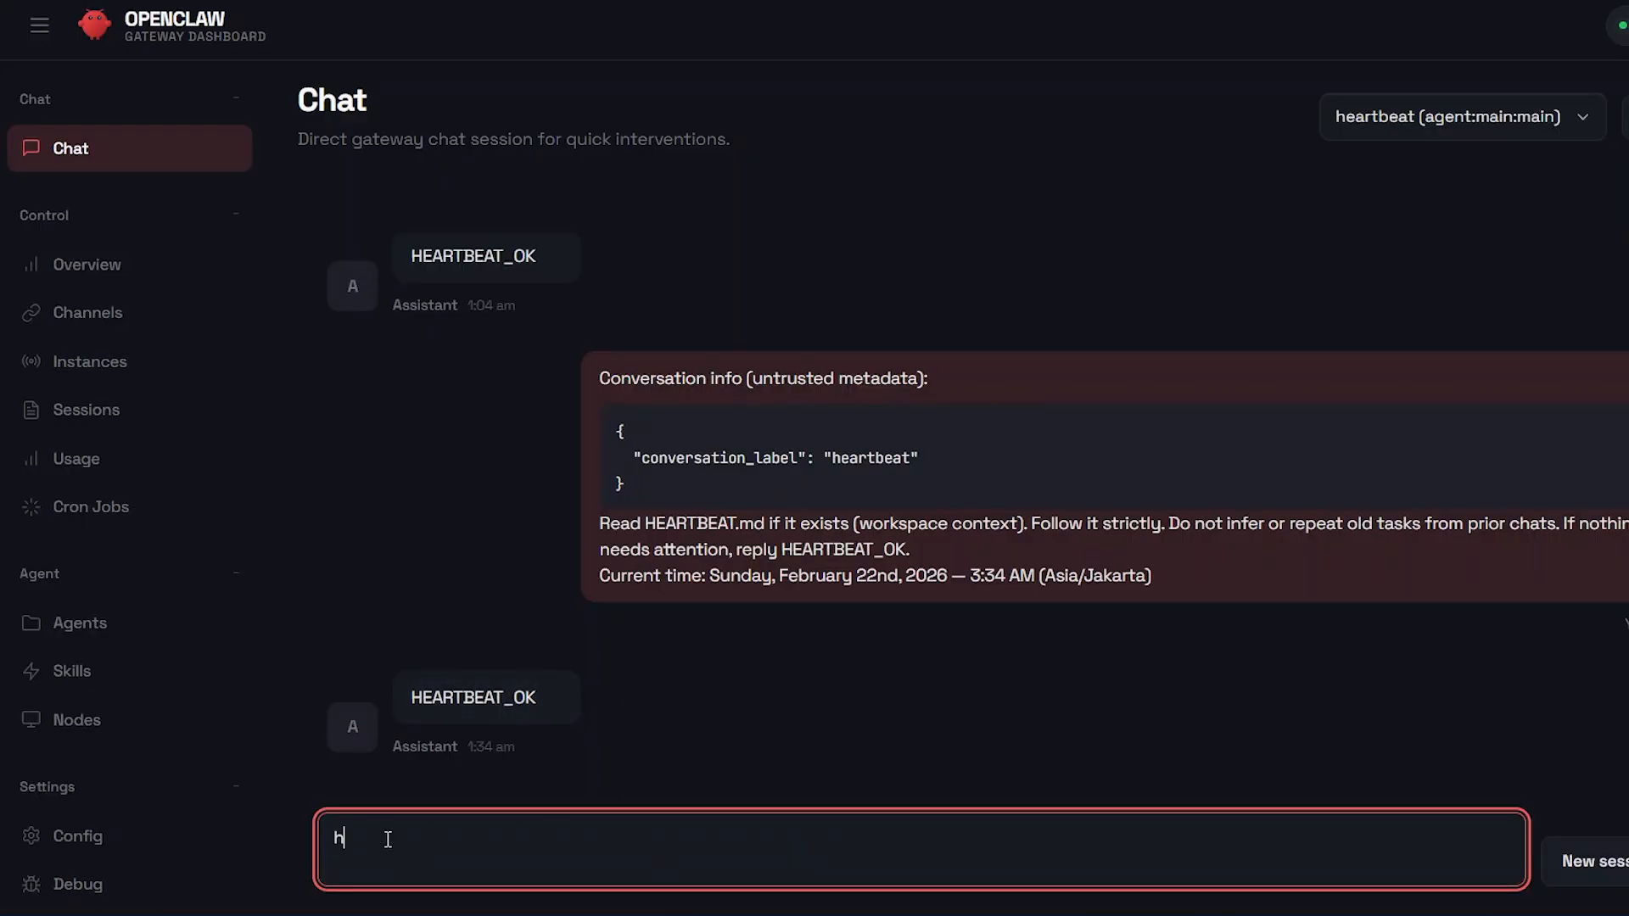
pyautogui.write('i')
pyautogui.press('BackSpace')
pyautogui.press('BackSpace')
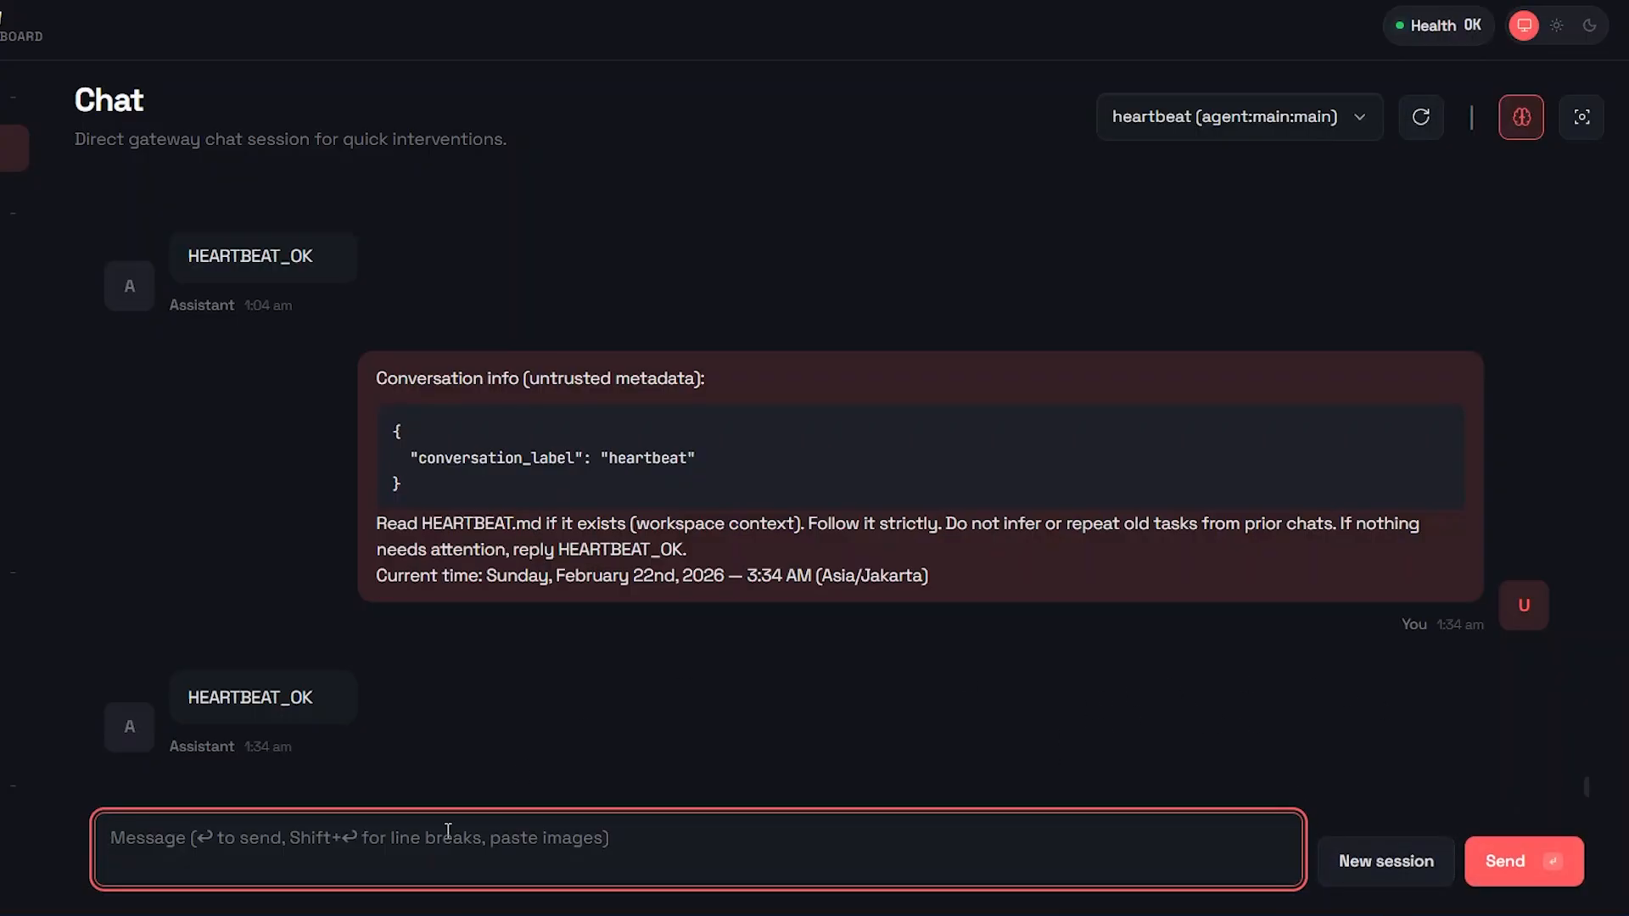
pyautogui.write('hi')
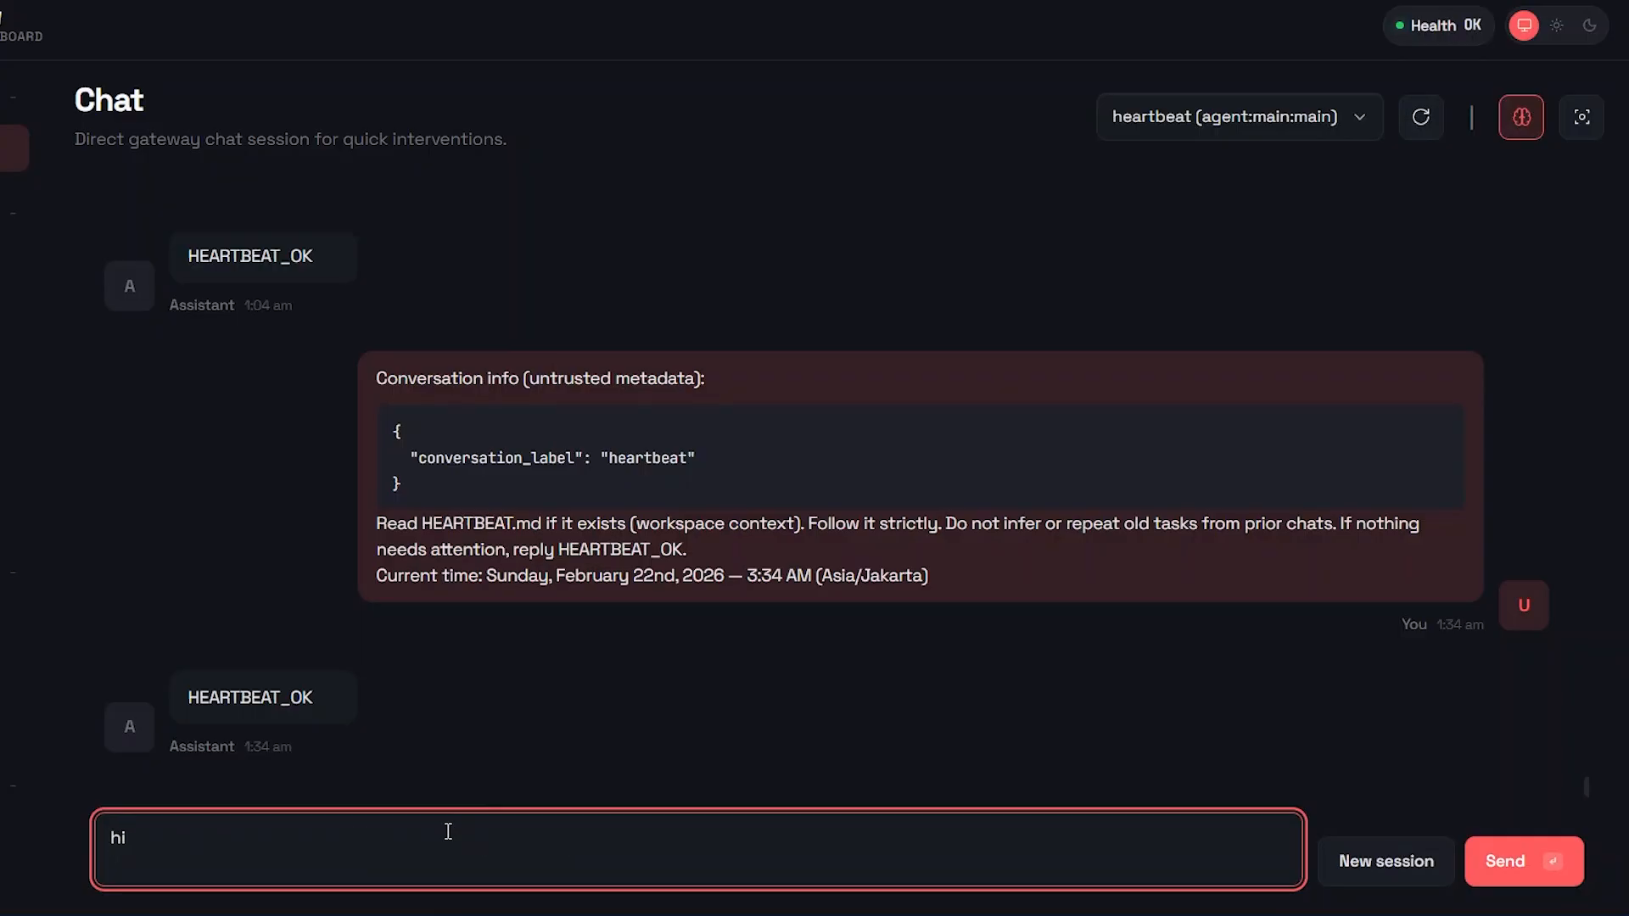
pyautogui.press('Return')
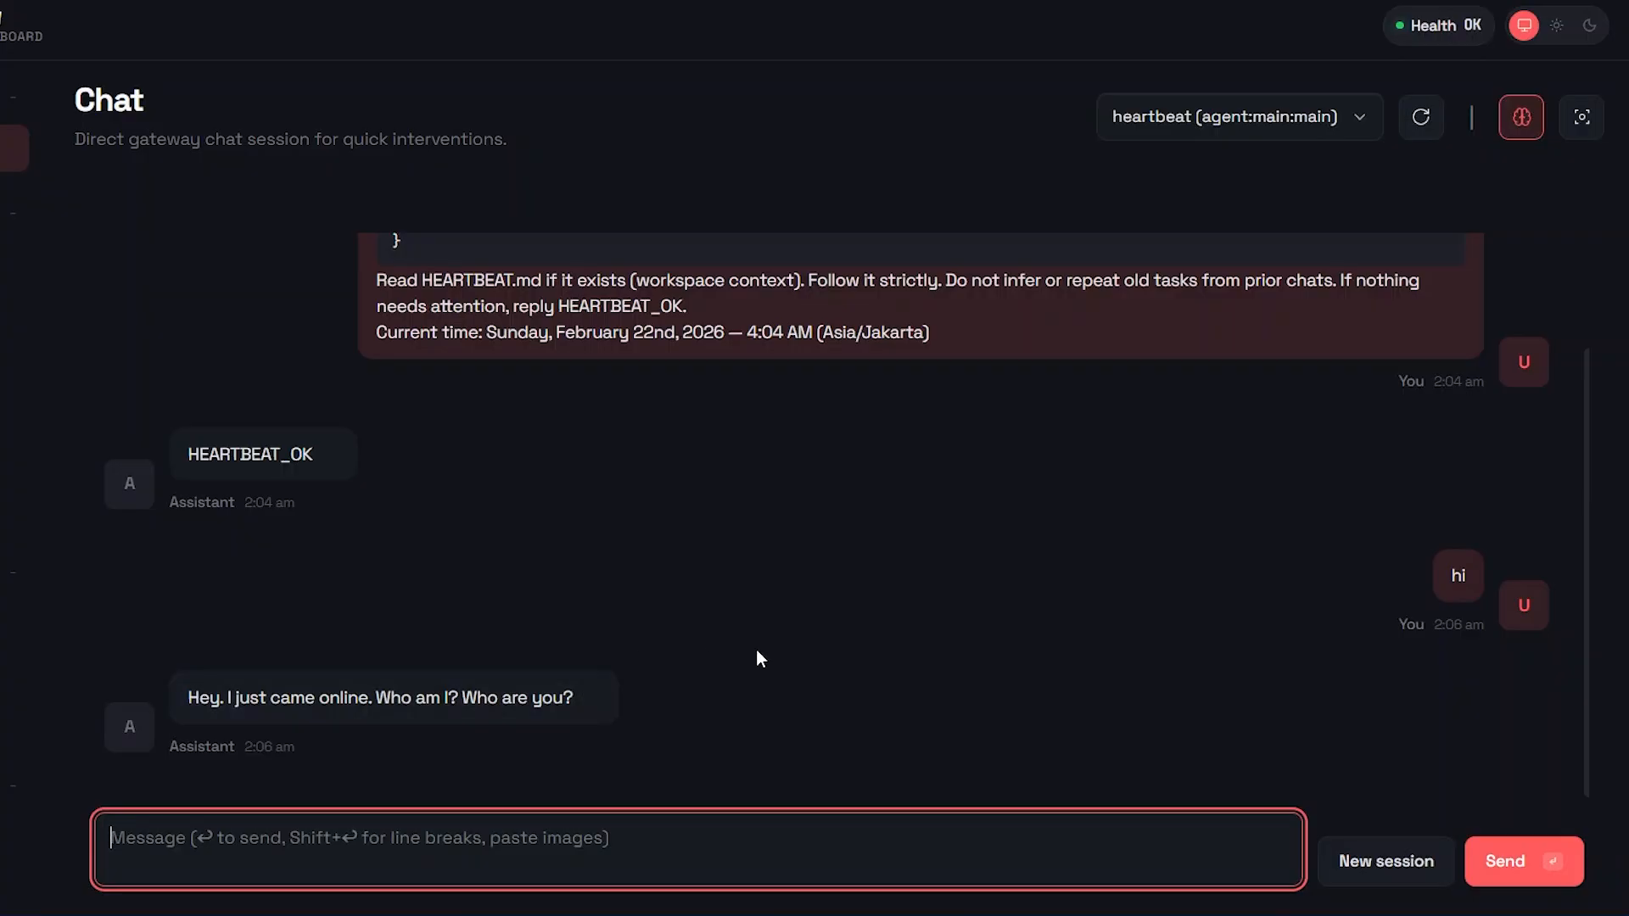
# Step: Draft a chat reply with "hi" on the first line and "you are a helpful bot" on the second
pyautogui.moveTo(194, 722)
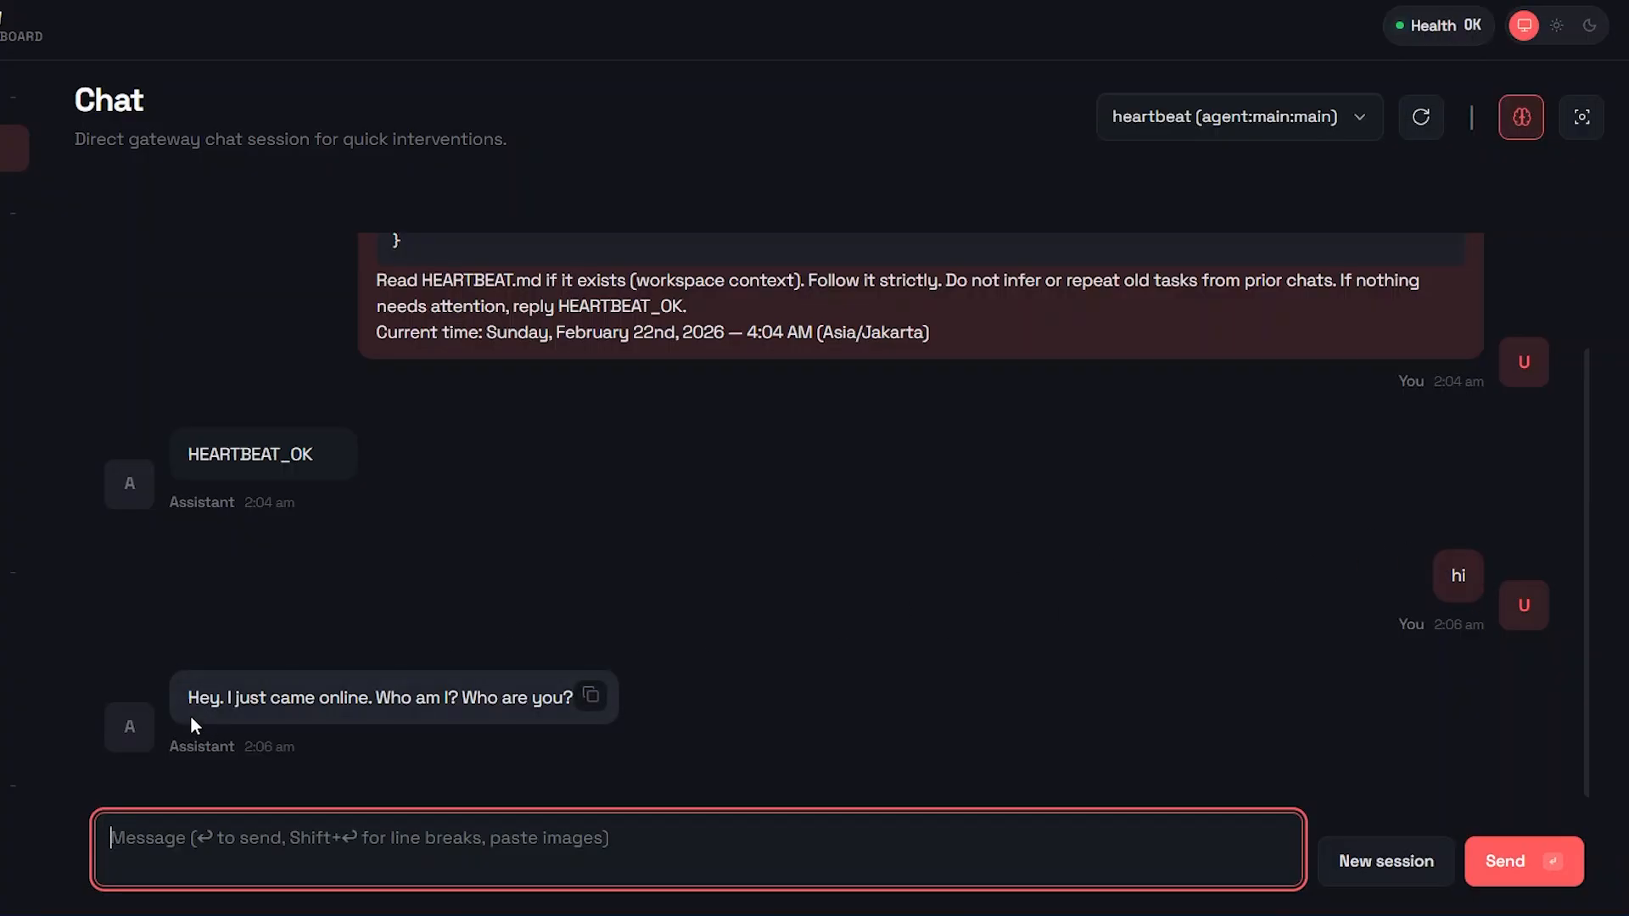
pyautogui.moveTo(251, 720)
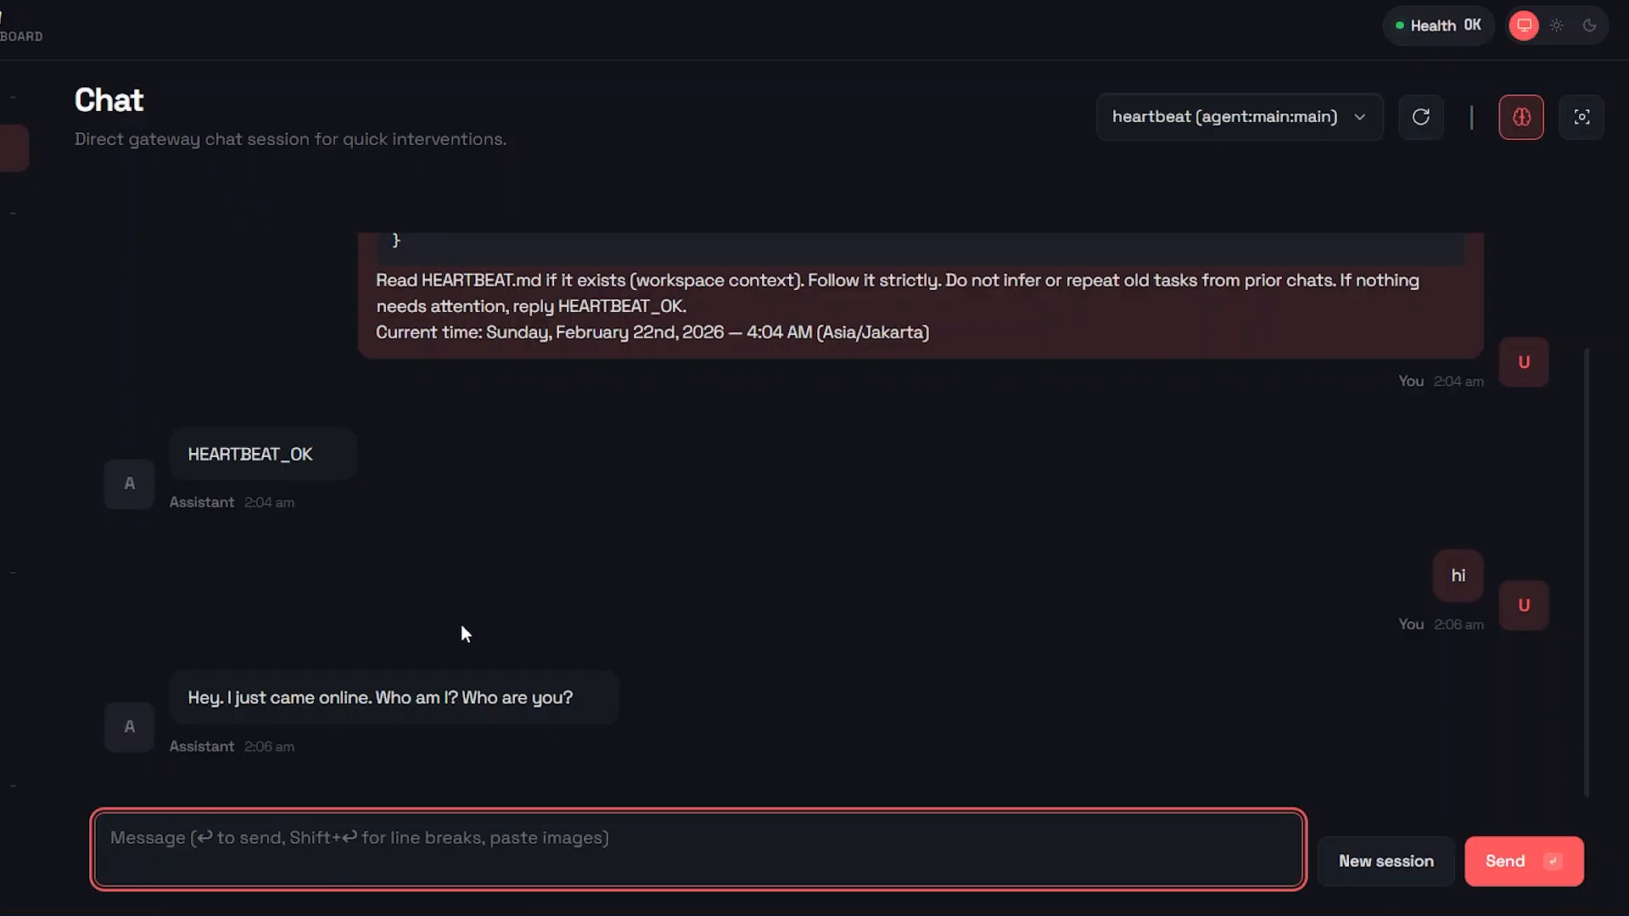
pyautogui.write('hi')
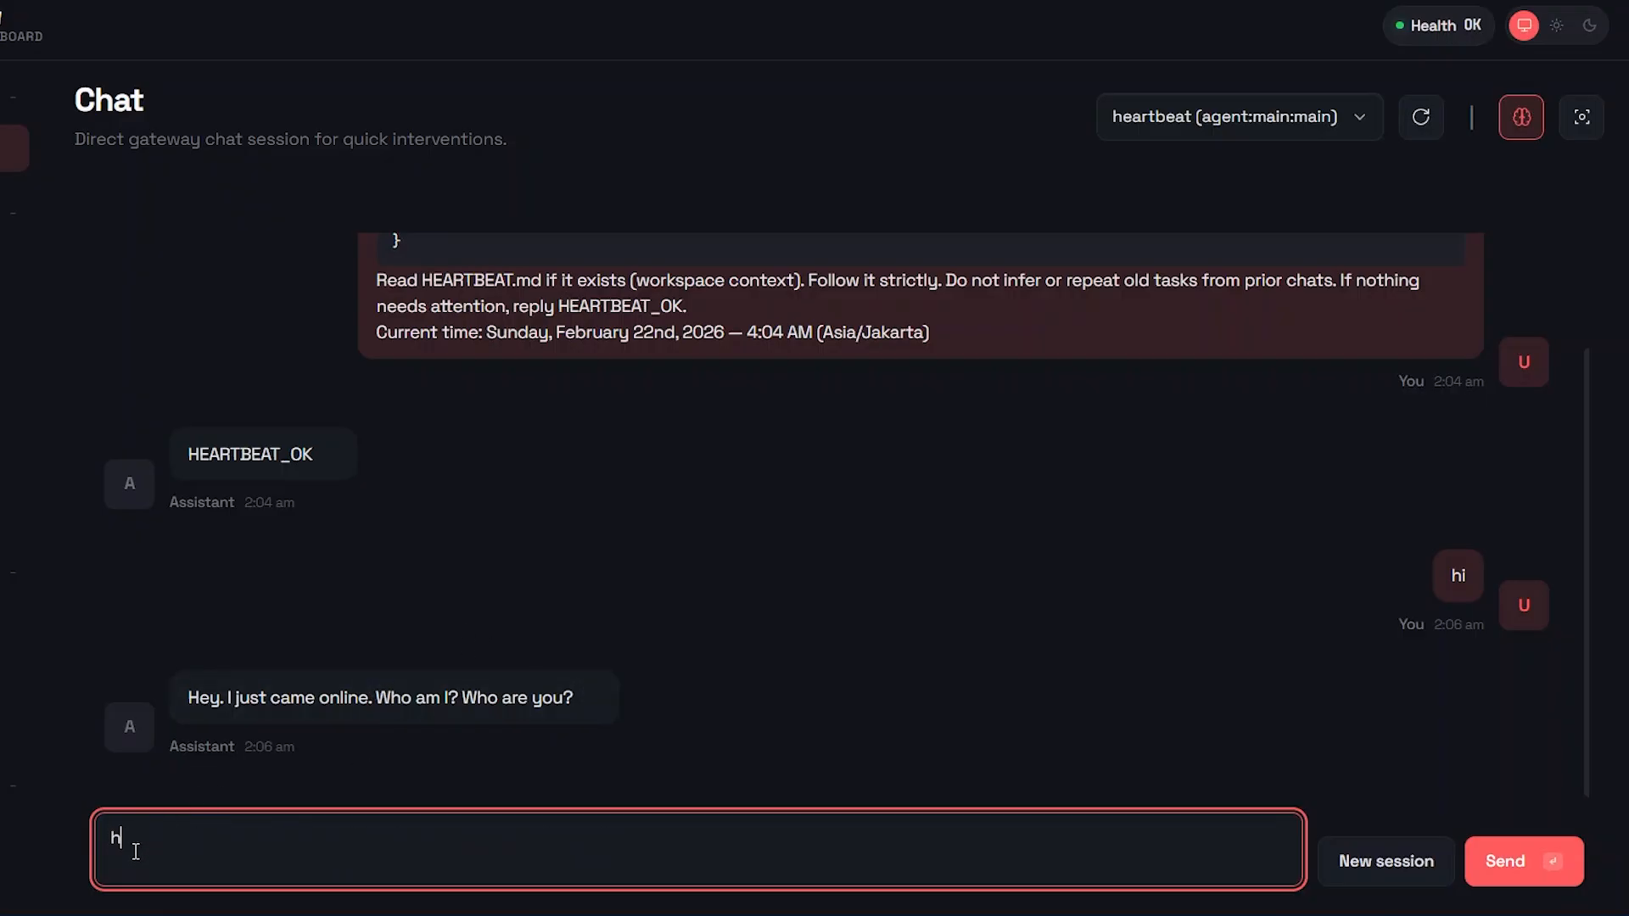
pyautogui.hotkey('shift', 'Return')
pyautogui.write('you are a helpful bot')
pyautogui.hotkey('shift', 'Return')
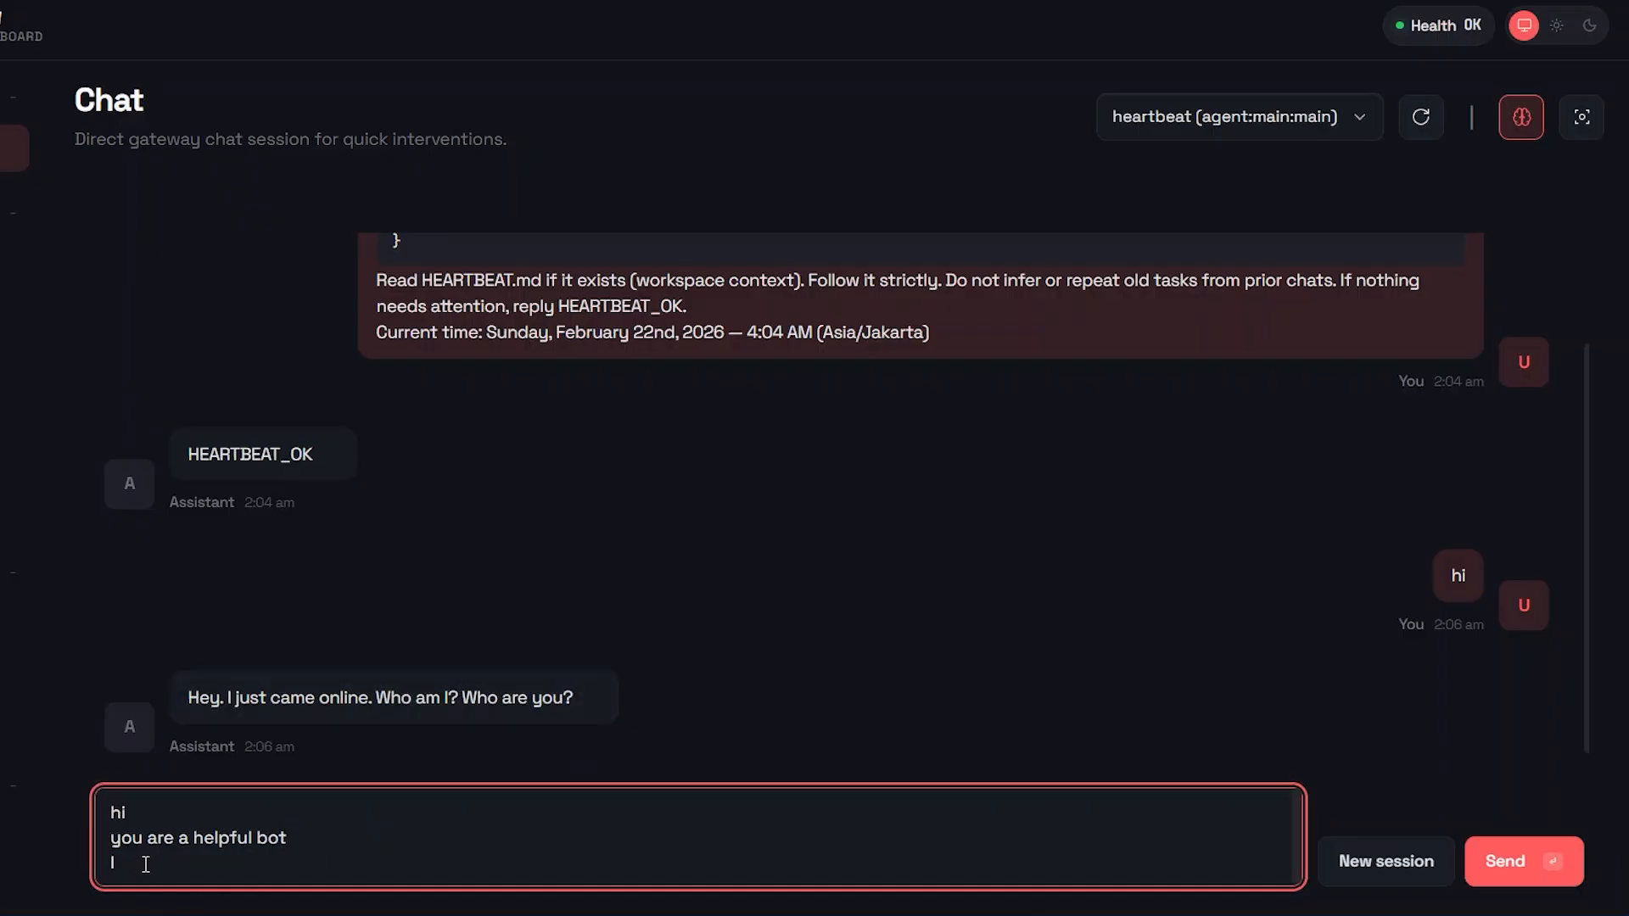
# Step: Add a third line introducing yourself by first name with "and i create content on AI", and send the message
pyautogui.write("I'm Emma and i create contnt on AI2")
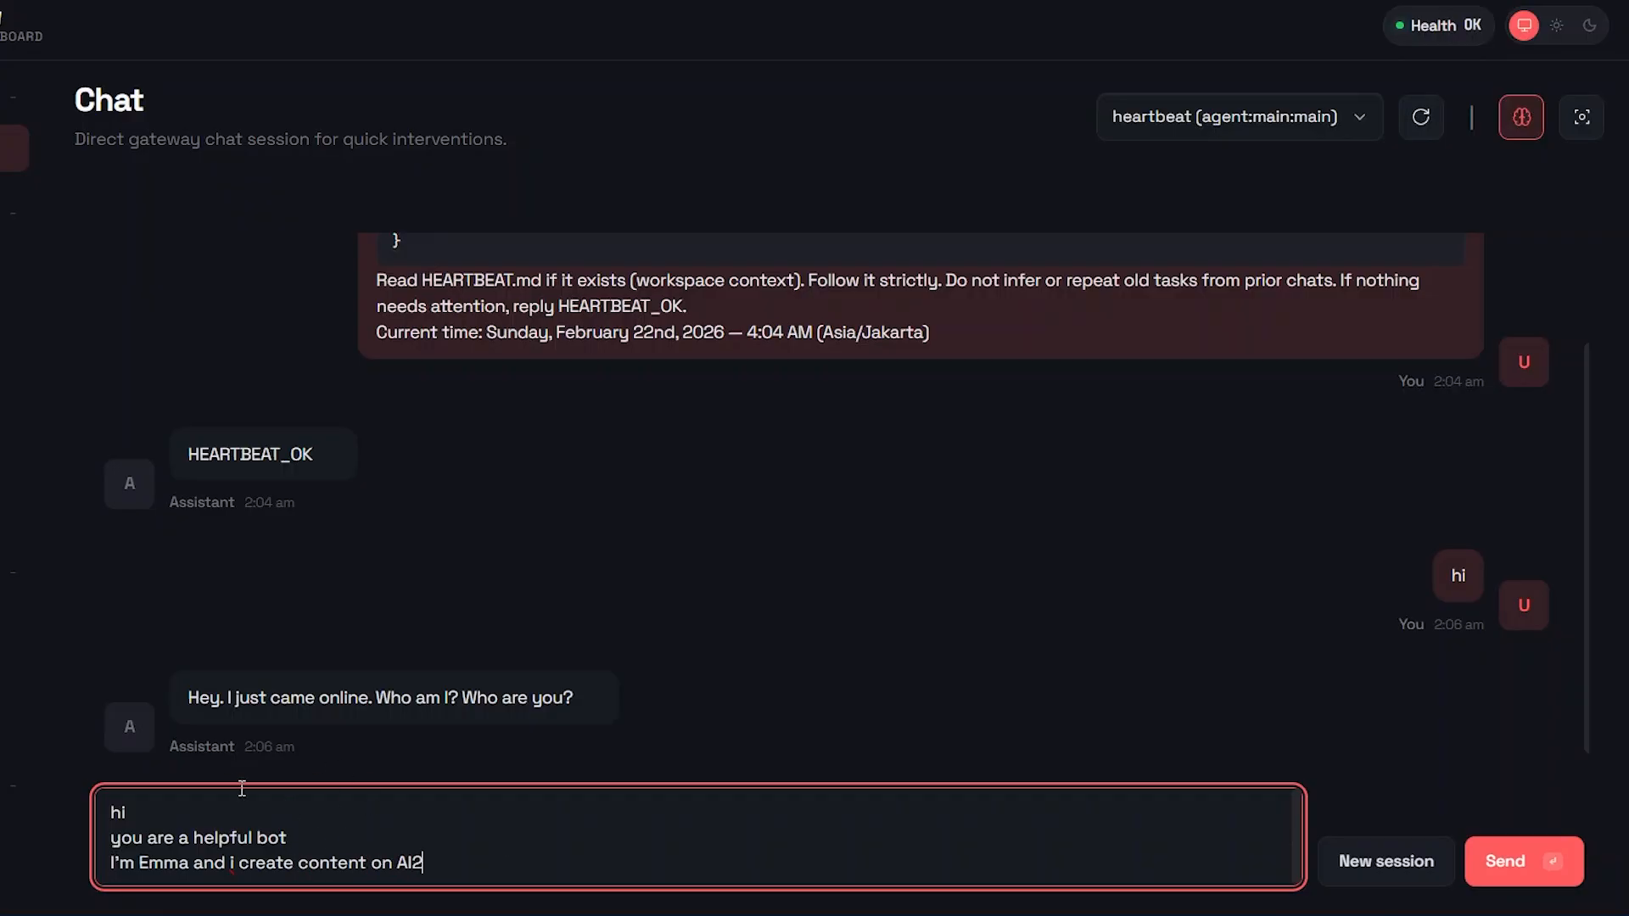
pyautogui.press('BackSpace')
pyautogui.click(1526, 857)
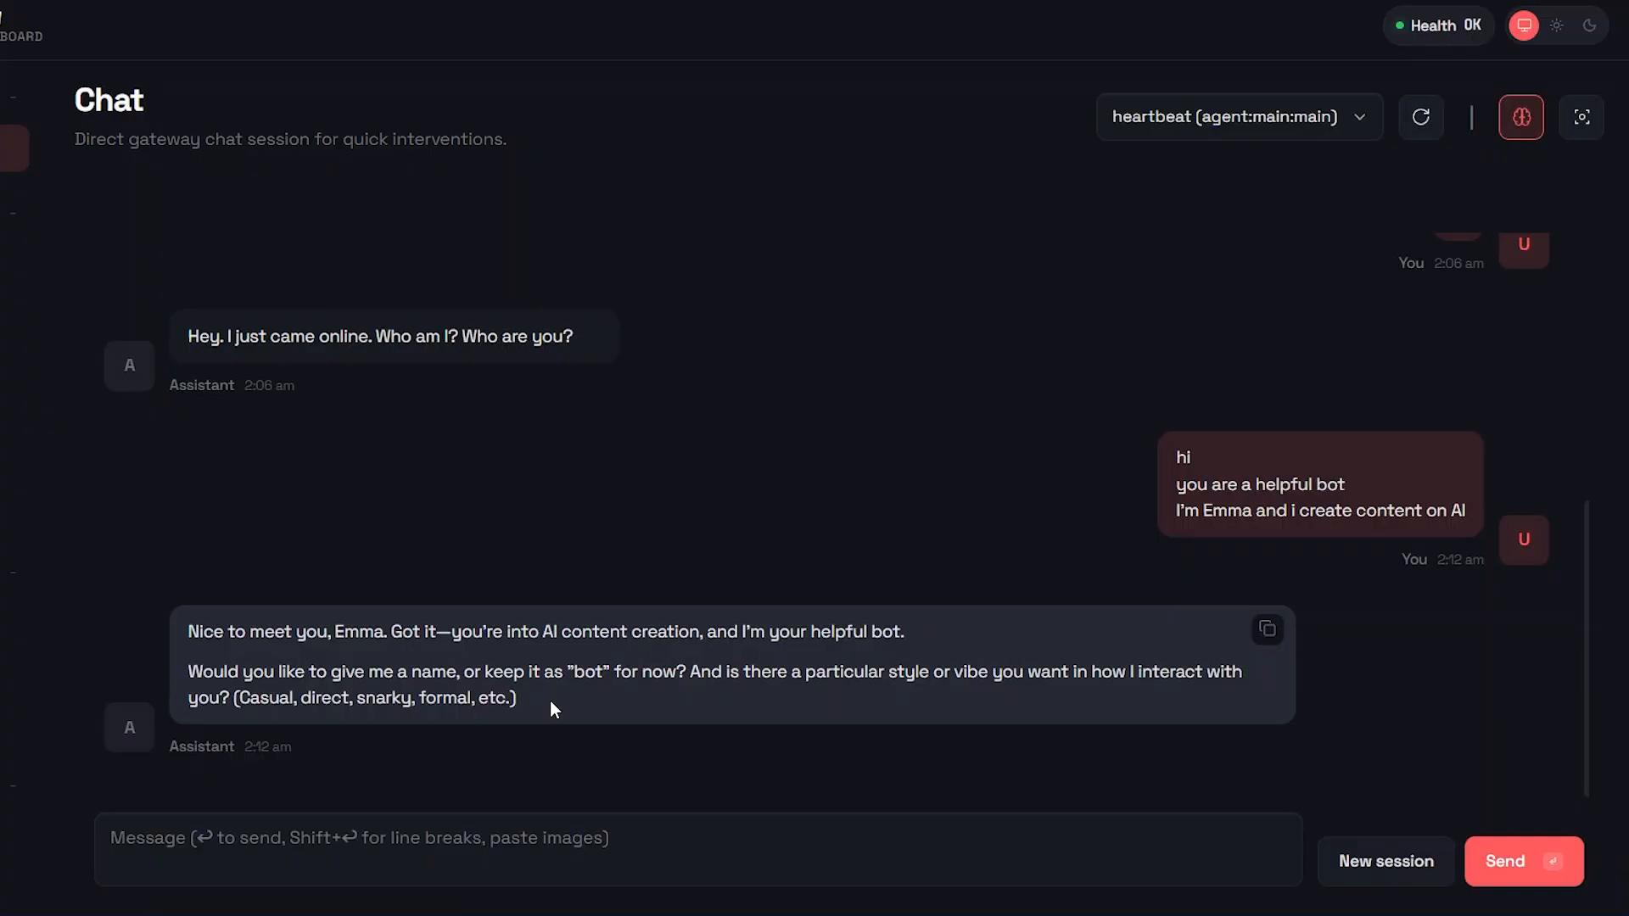
# Step: Send a reply naming the assistant Mr Krabs, asking for a casual but not too casual style, and asking what it would like to know
pyautogui.click(492, 819)
pyautogui.write('Yes, I woud like to name you Mr Krabs Casual style is good but not too casual Is there anything you would like to know?')
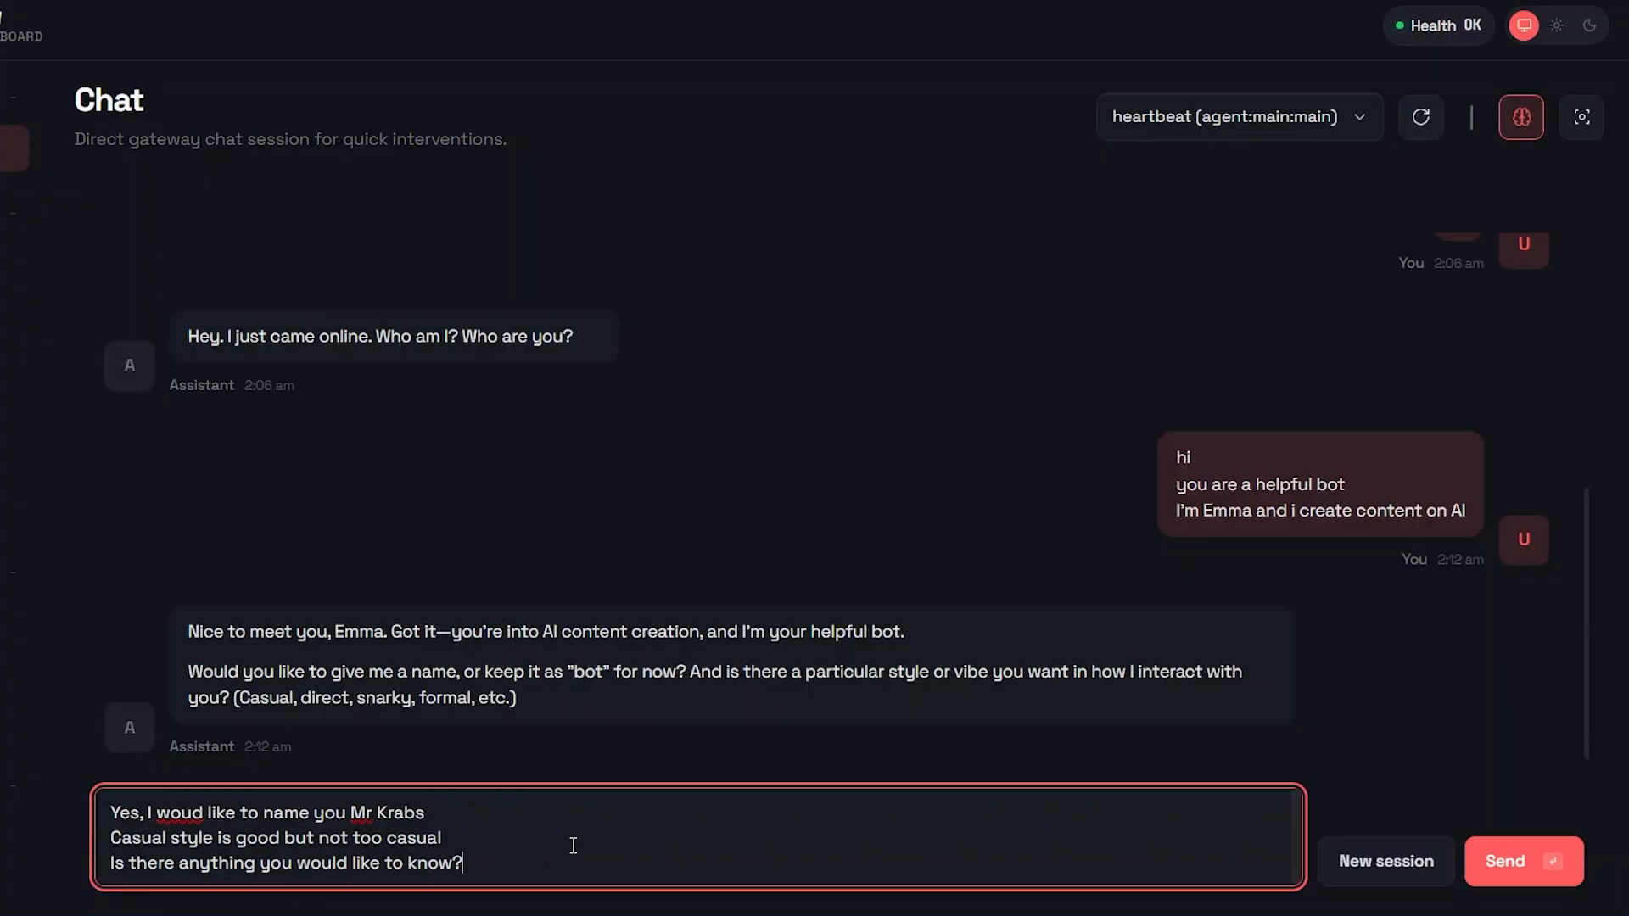
pyautogui.click(1506, 863)
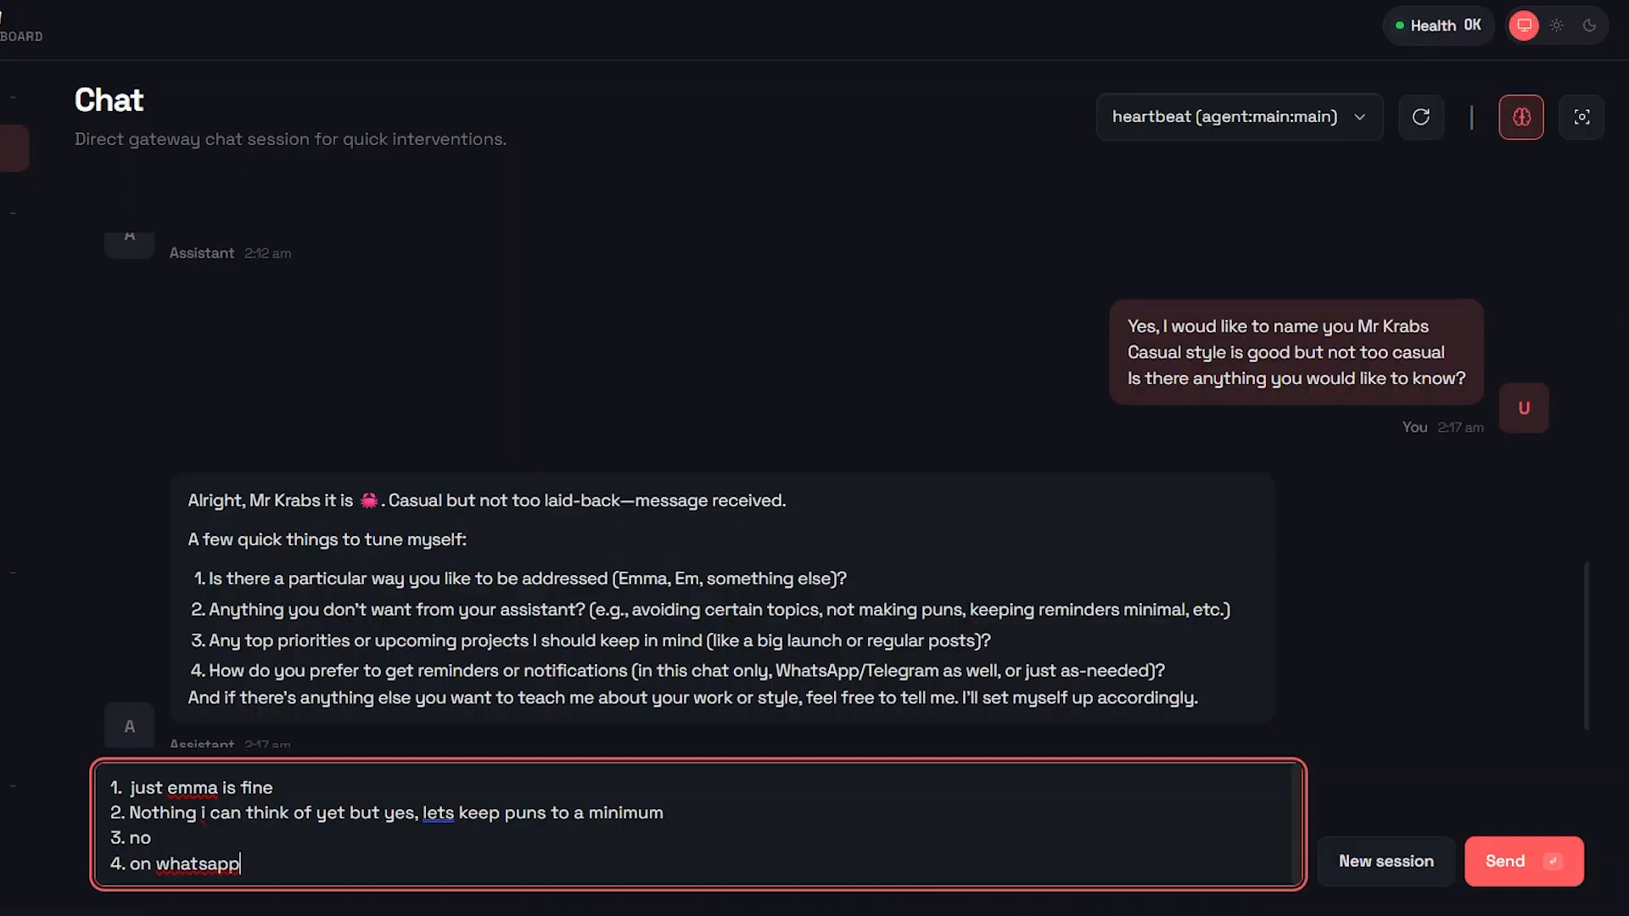
# Step: Send numbered answers to the assistant's four questions: first name only, puns to a minimum, no priorities, and reminders on whatsapp
pyautogui.click(397, 842)
pyautogui.click(1497, 864)
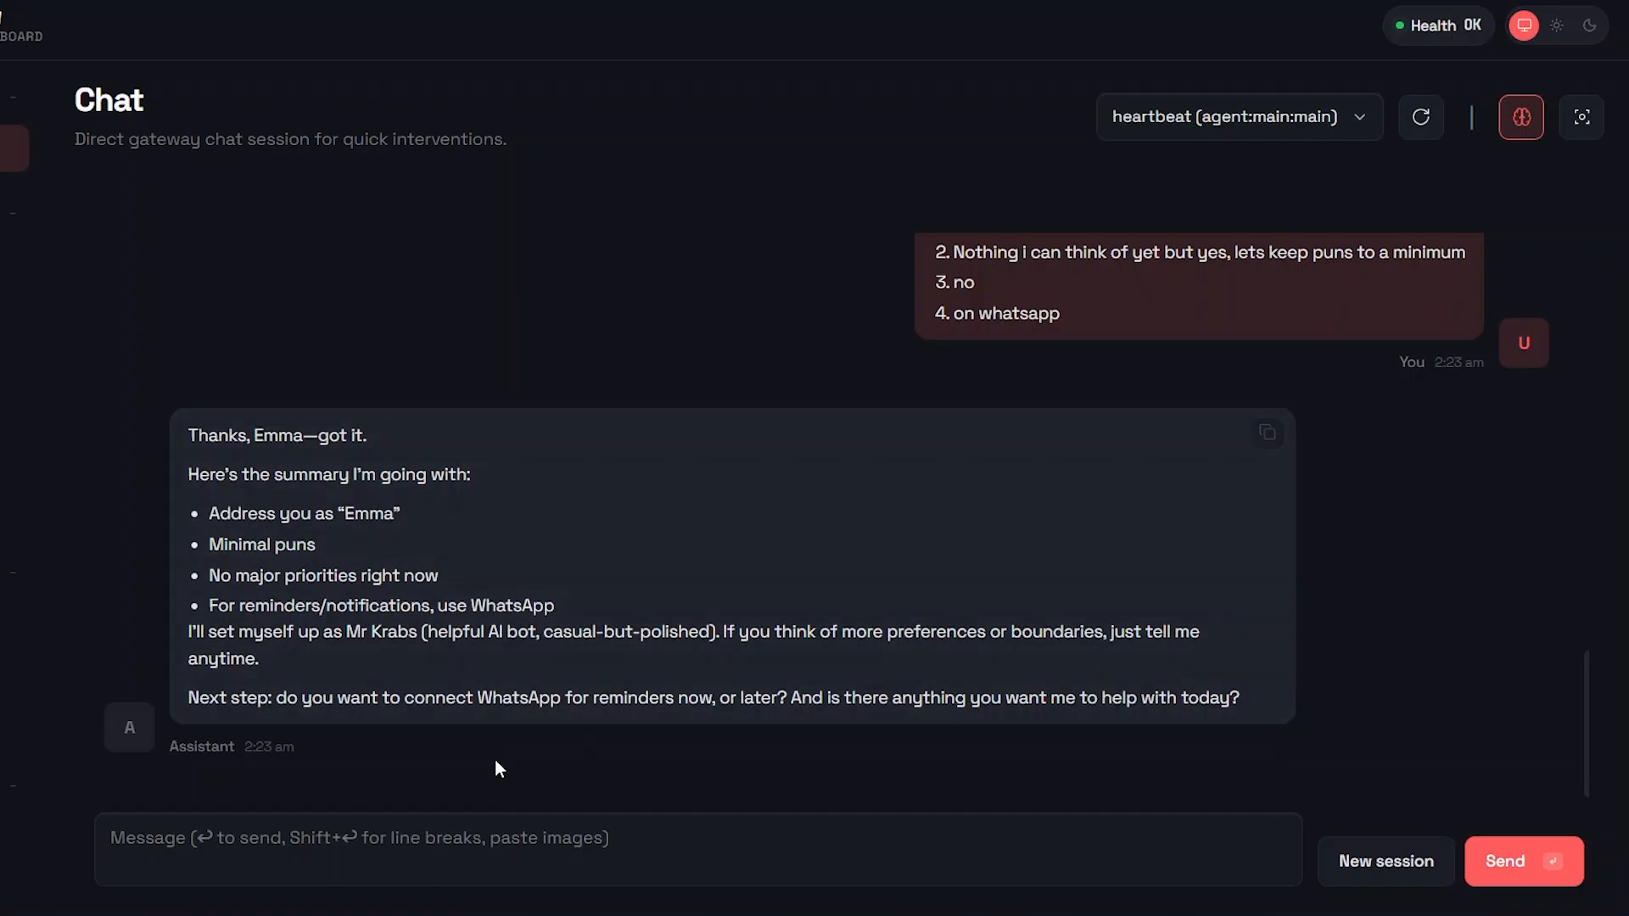
# Step: Reply "lets connect now" to the assistant's question about connecting WhatsApp
pyautogui.click(125, 867)
pyautogui.write('lets connect now2')
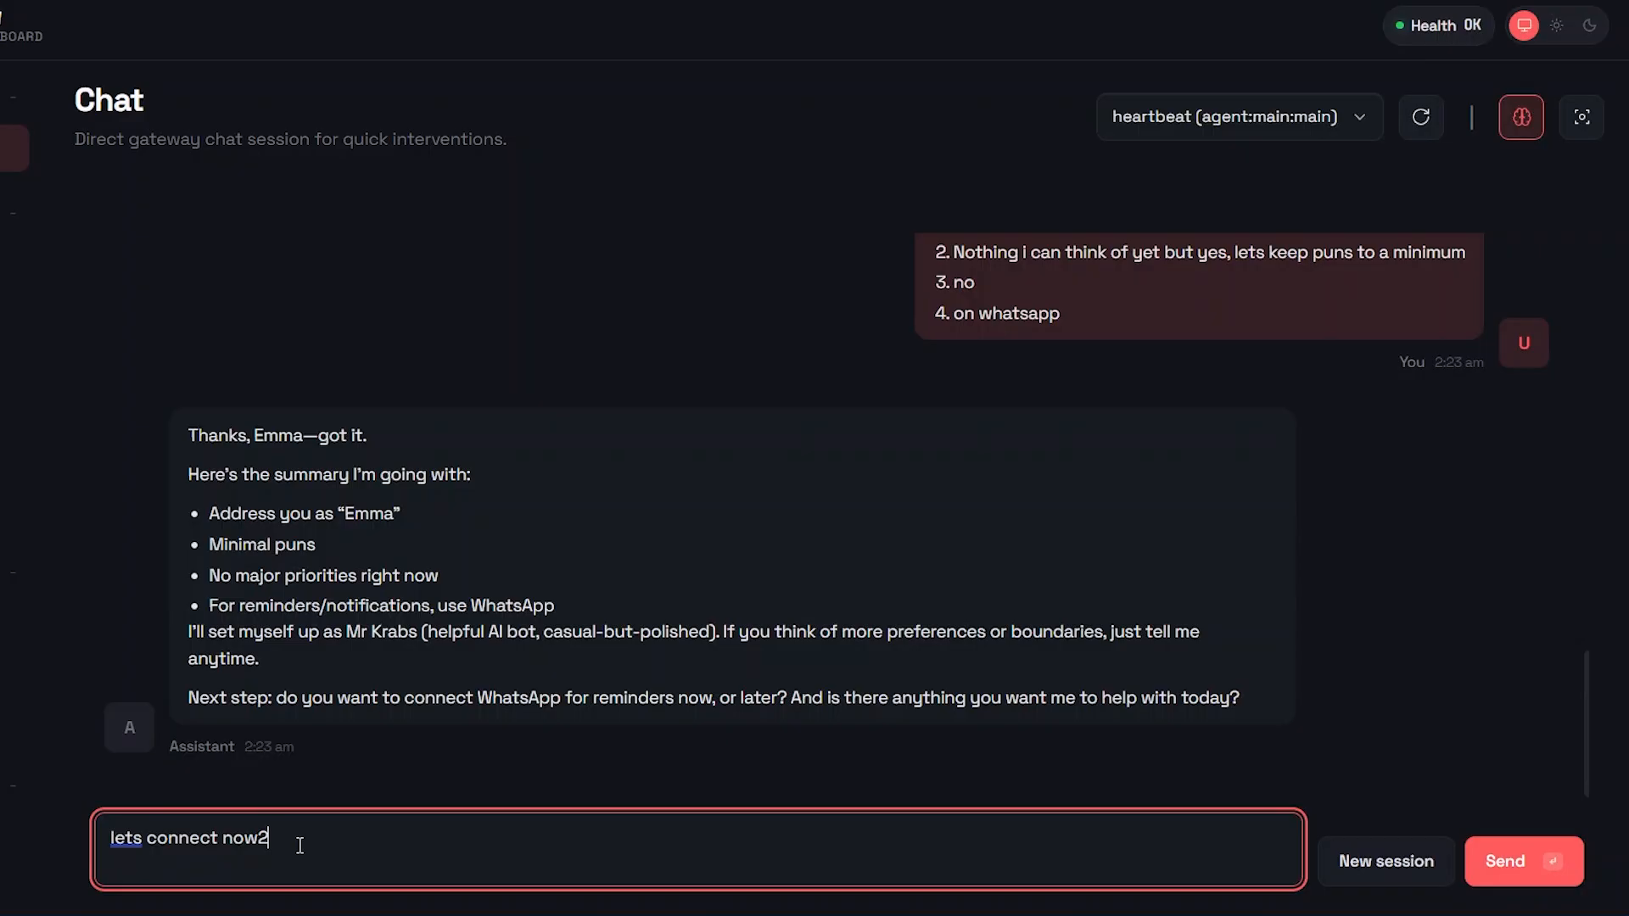
pyautogui.press('BackSpace')
pyautogui.click(1506, 864)
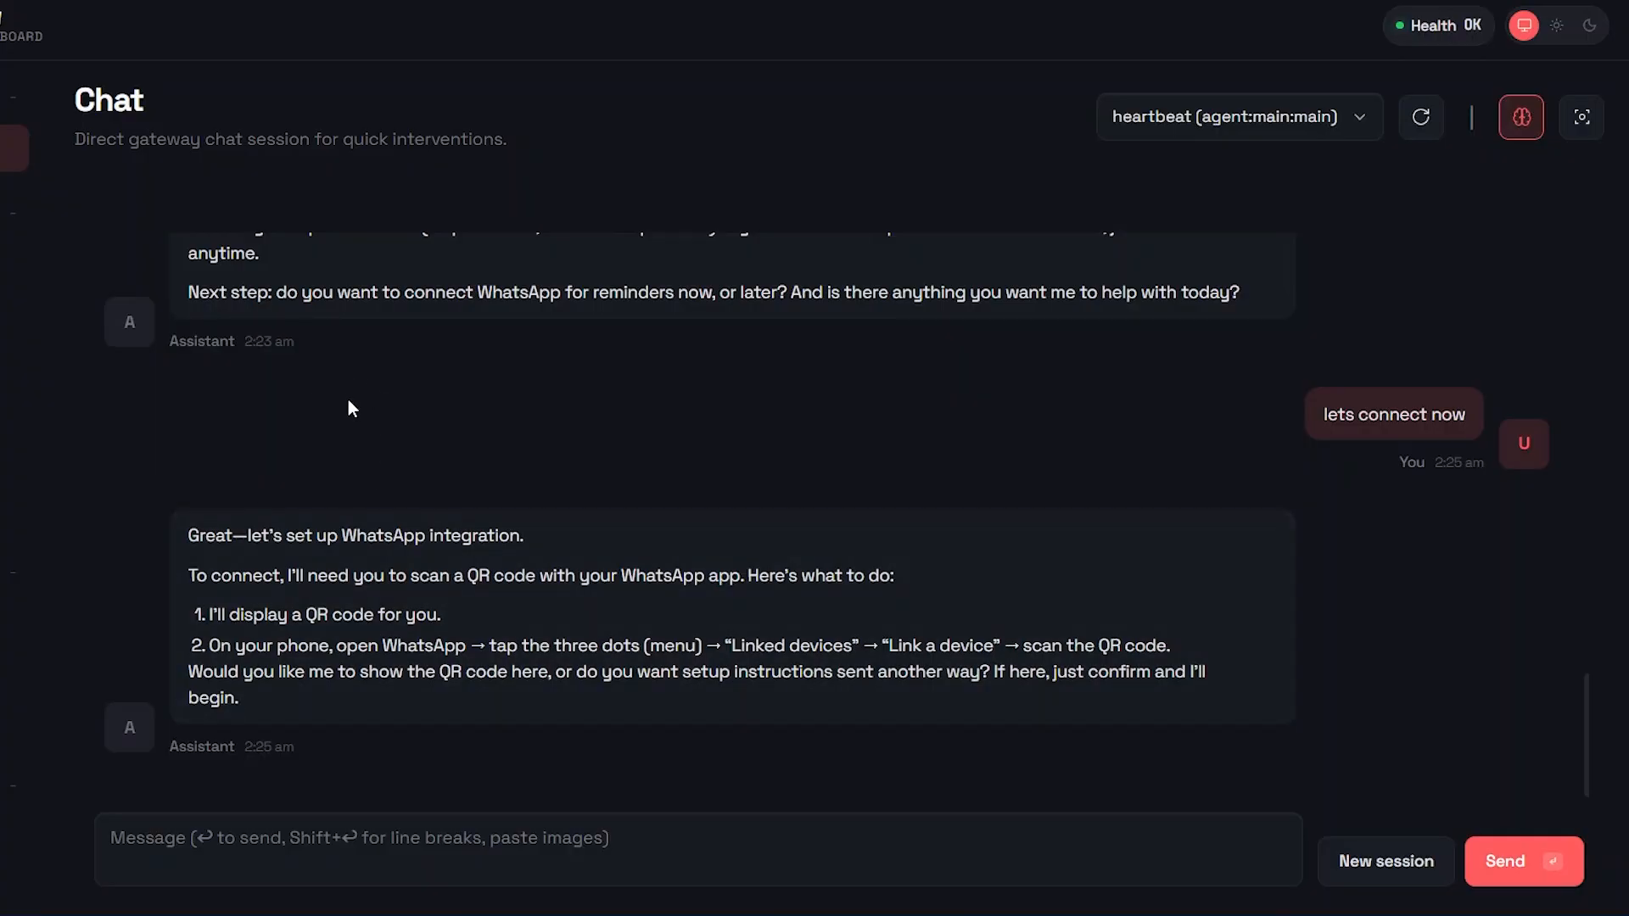
# Step: Open the Channels page and look over the WhatsApp and Telegram connection status and settings
pyautogui.scroll(4, 347, 409)
pyautogui.click(4, 314)
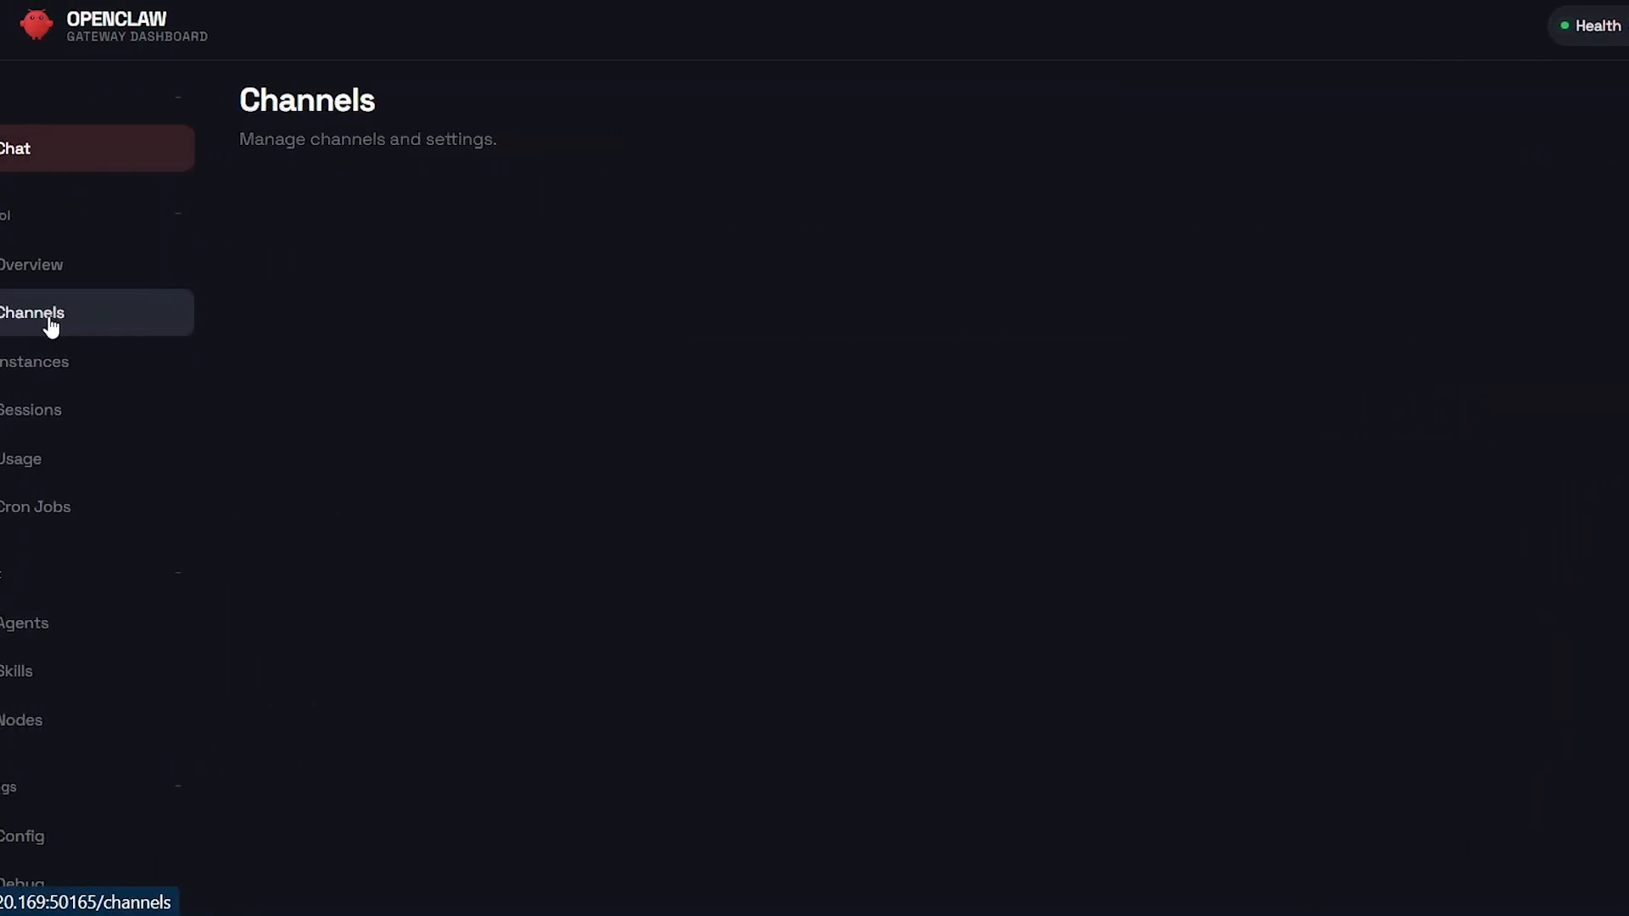
pyautogui.scroll(-6, 1003, 429)
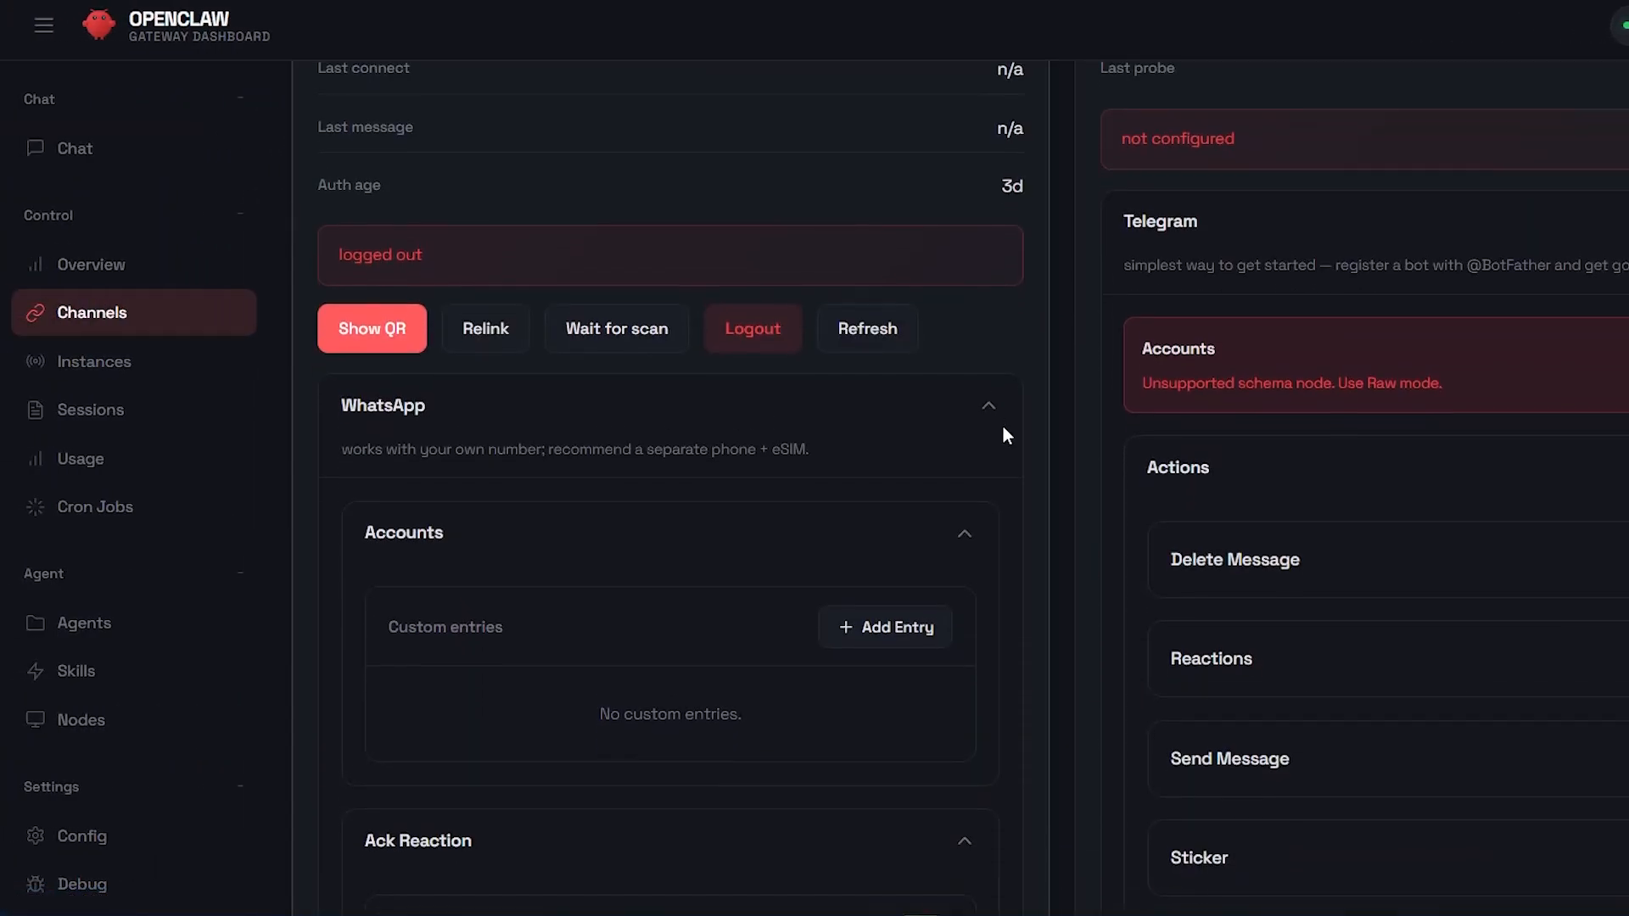
pyautogui.scroll(6, 1004, 430)
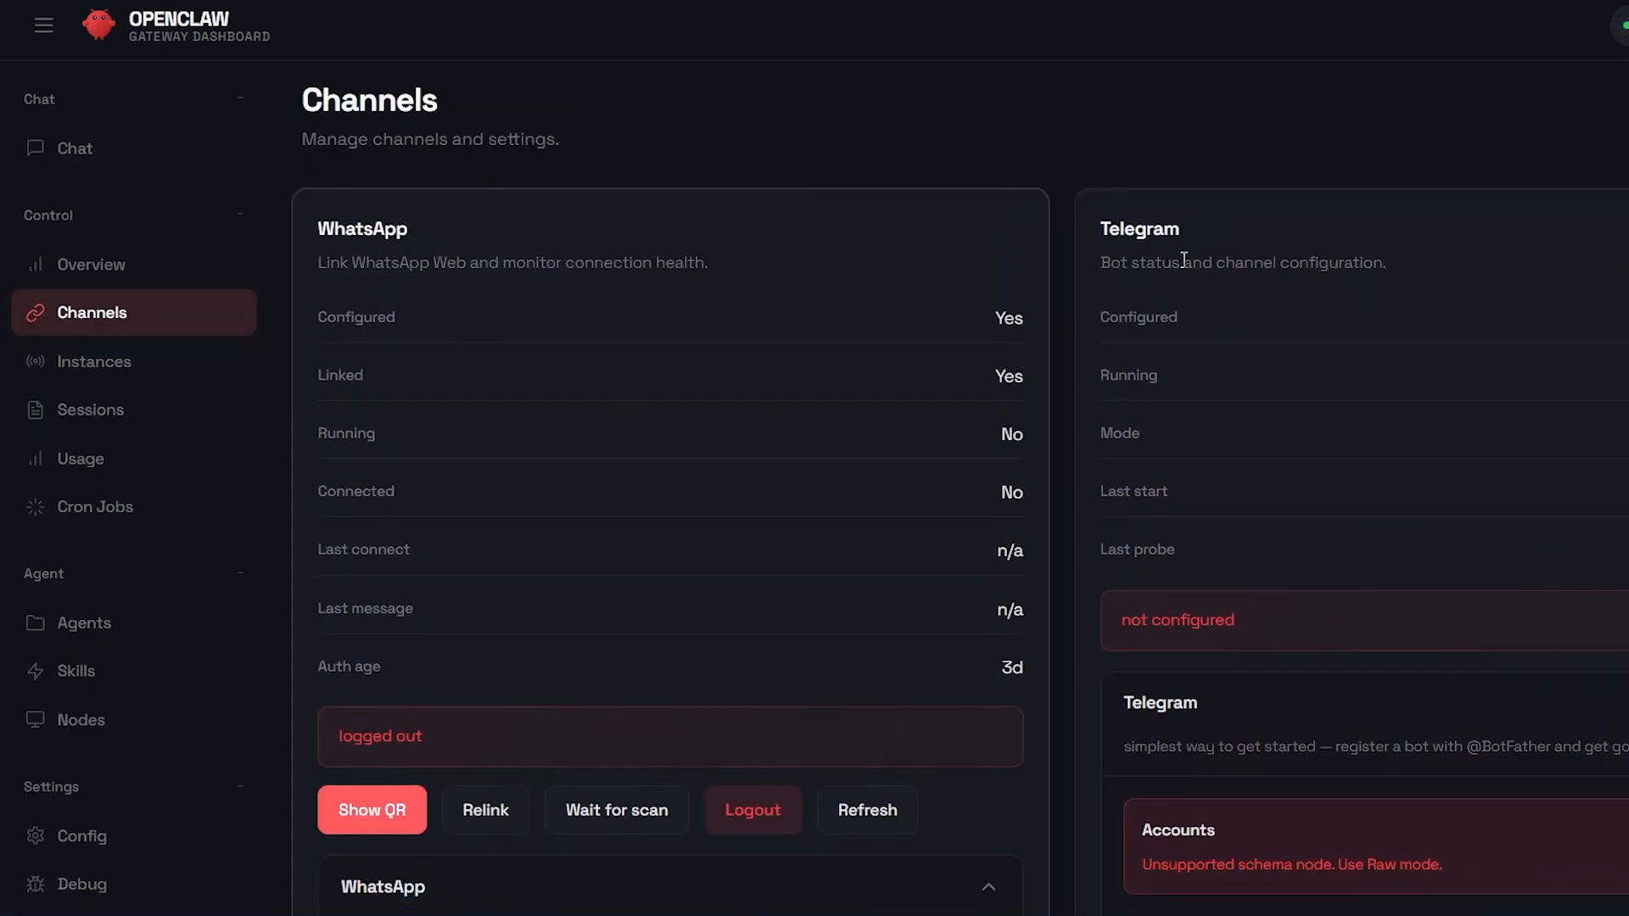
pyautogui.scroll(-5, 1213, 292)
pyautogui.scroll(5, 1213, 283)
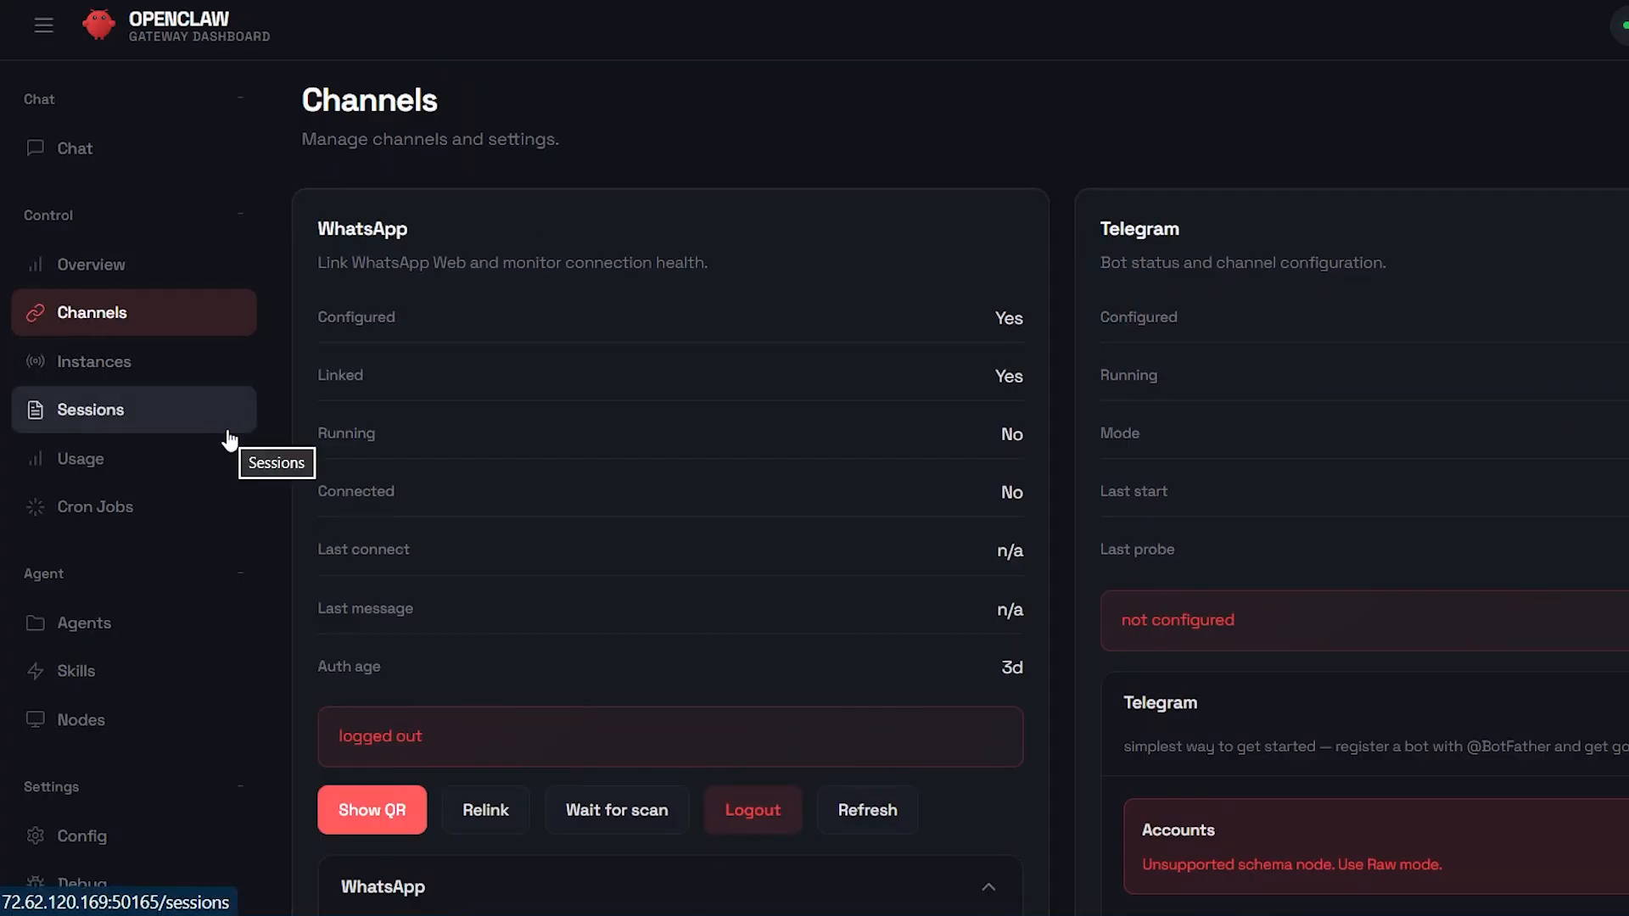
# Step: Return to the chat and review the exchange about the assistant's preferences and the WhatsApp setup
pyautogui.click(151, 155)
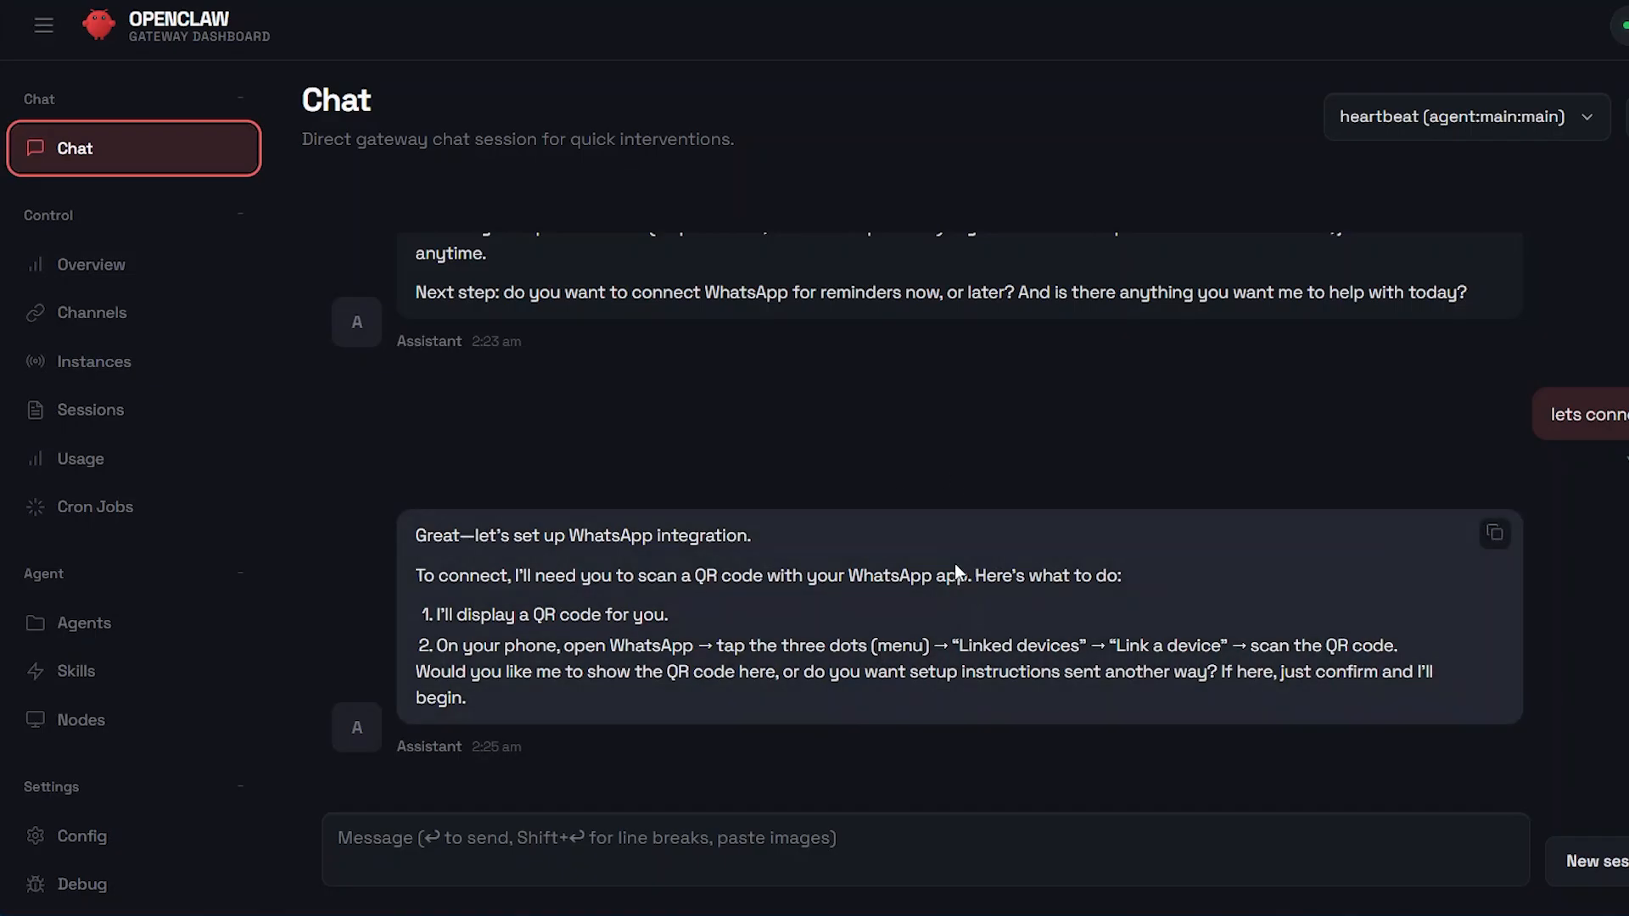
pyautogui.scroll(5, 919, 486)
pyautogui.scroll(3, 916, 479)
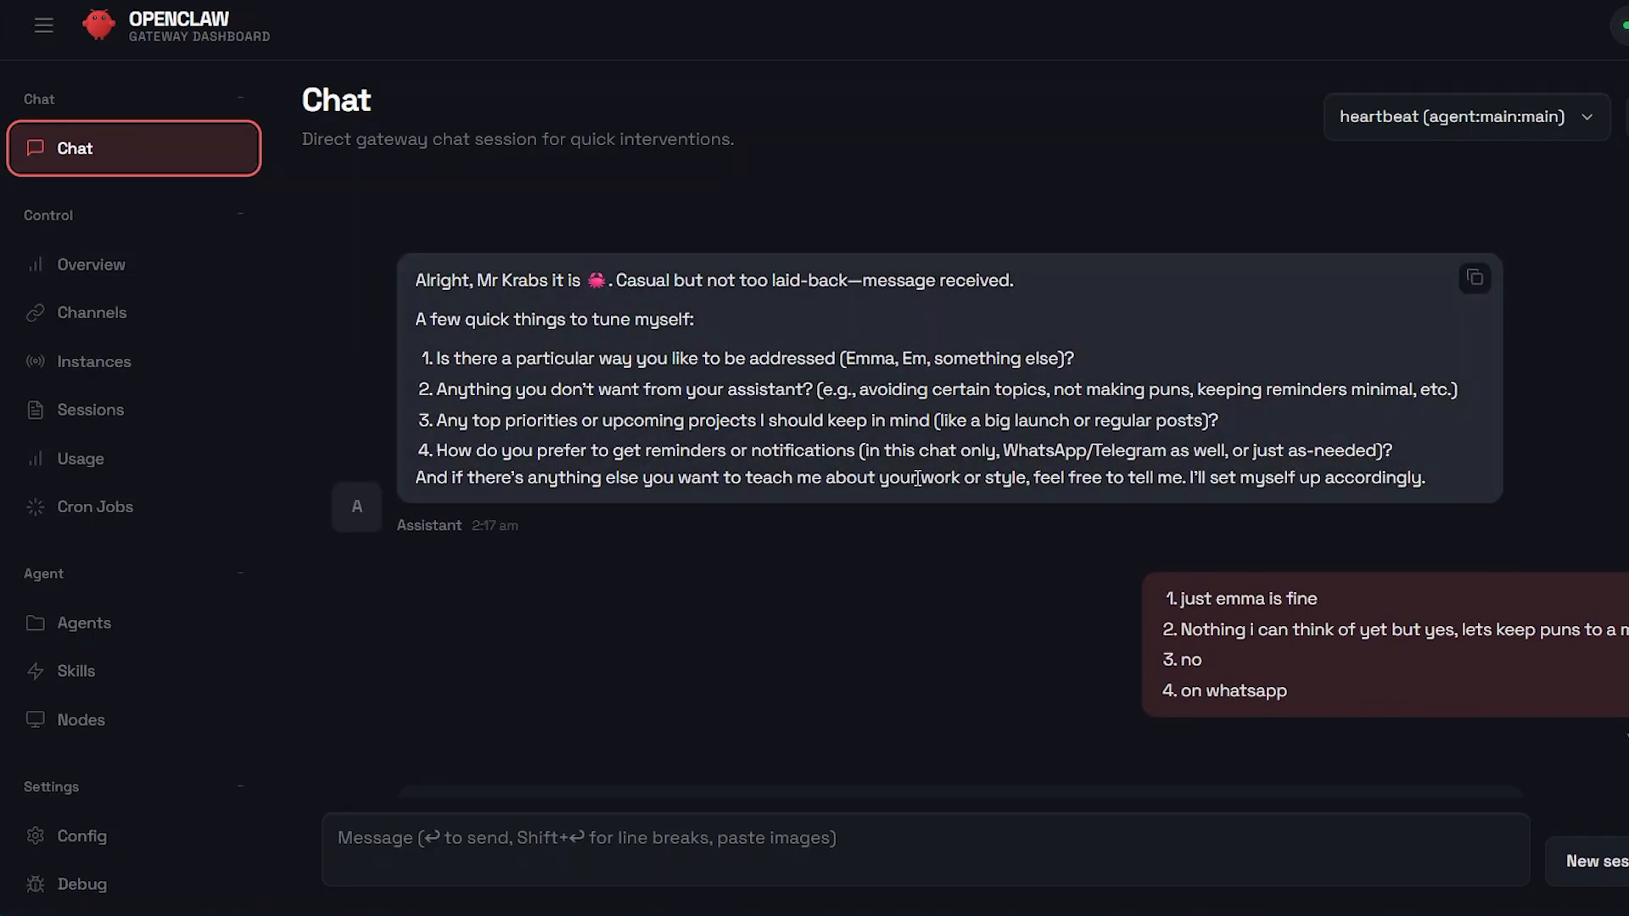
pyautogui.scroll(-3, 917, 478)
pyautogui.scroll(4, 918, 479)
pyautogui.scroll(2, 917, 478)
pyautogui.scroll(-15, 917, 479)
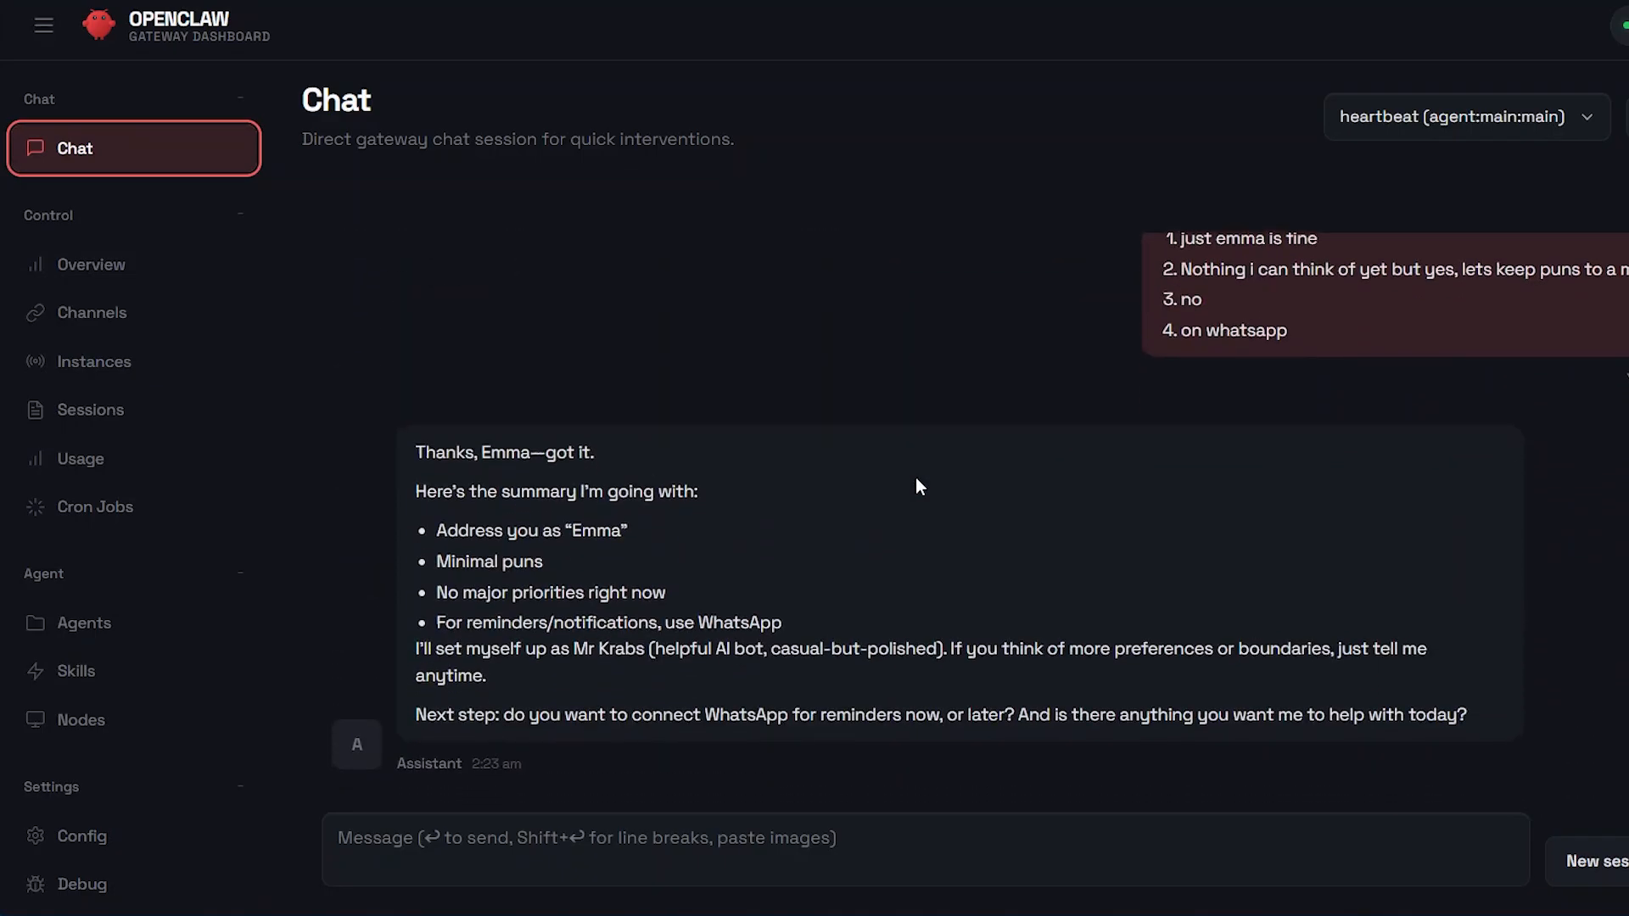
pyautogui.scroll(1, 916, 480)
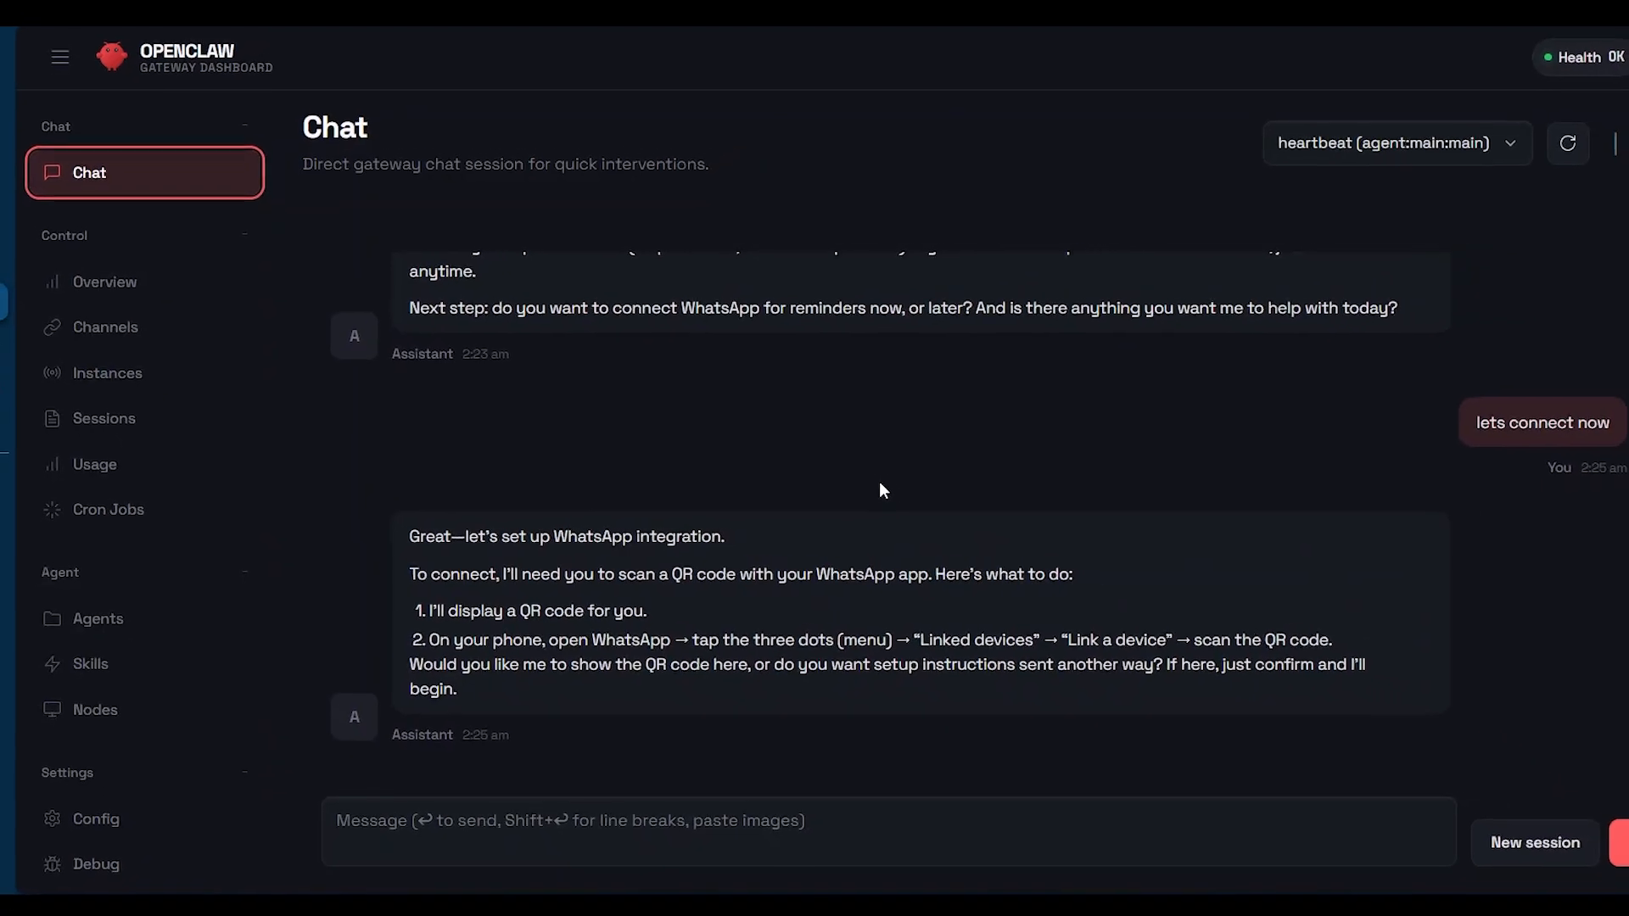